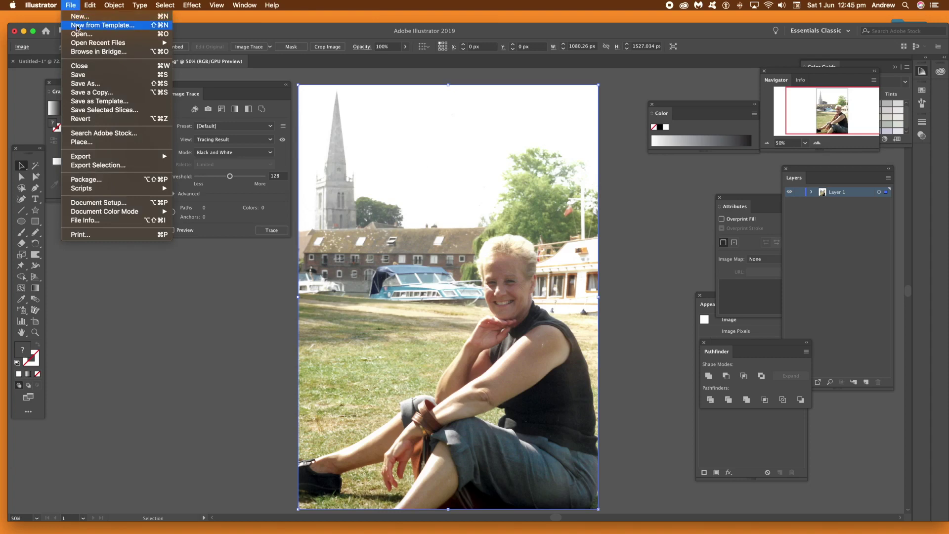
Shift the document window down and right, then bring up the Effect Gallery for the portrait photo.
{"action": "mouse_move", "coordinate": [96, 44]}
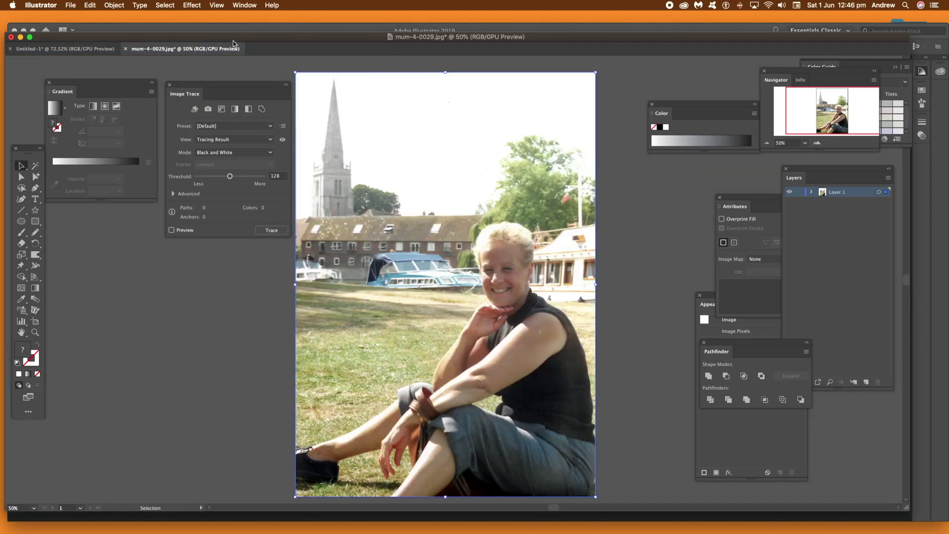
{"action": "left_click_drag", "start_coordinate": [232, 41], "coordinate": [246, 65]}
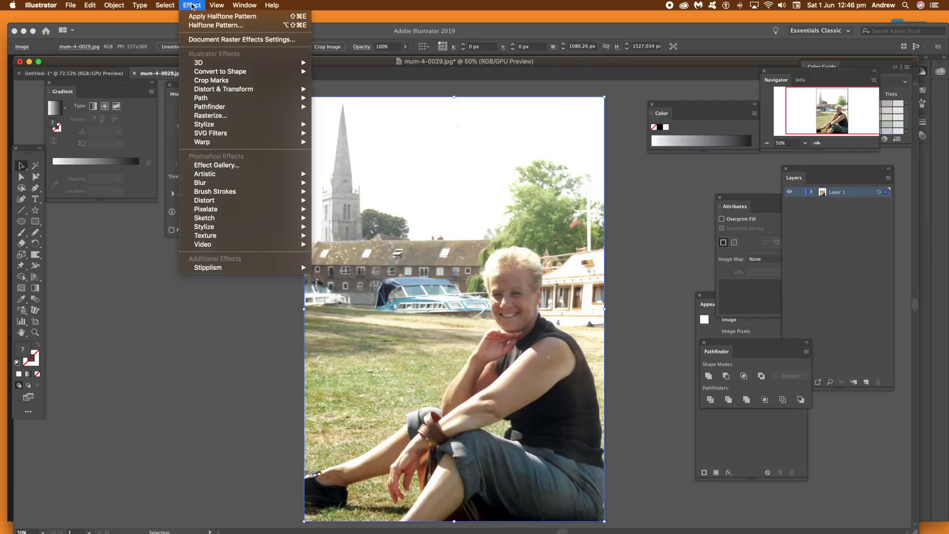
{"action": "left_click", "coordinate": [220, 170]}
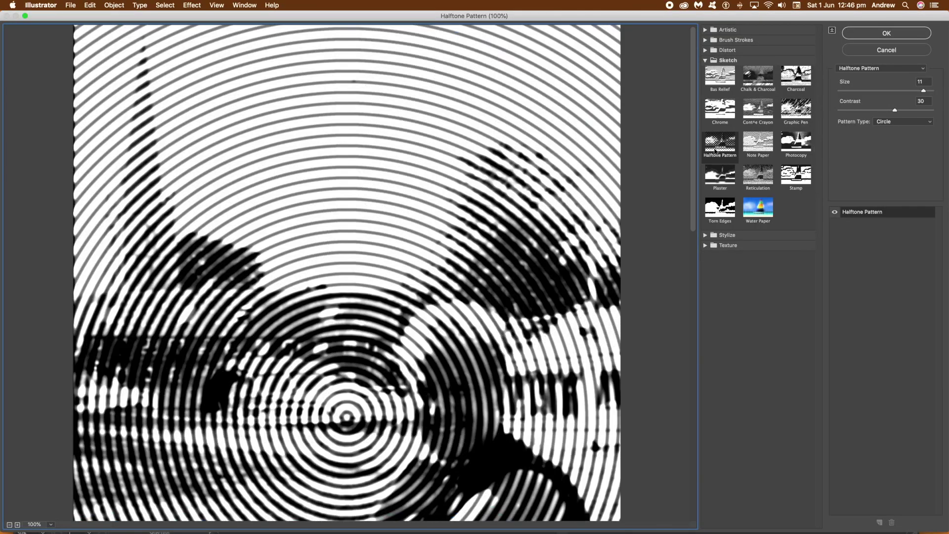
Apply a Circle Halftone Pattern to the photo at Size 9 with contrast lowered to about 29.
{"action": "left_click_drag", "start_coordinate": [920, 91], "coordinate": [909, 92]}
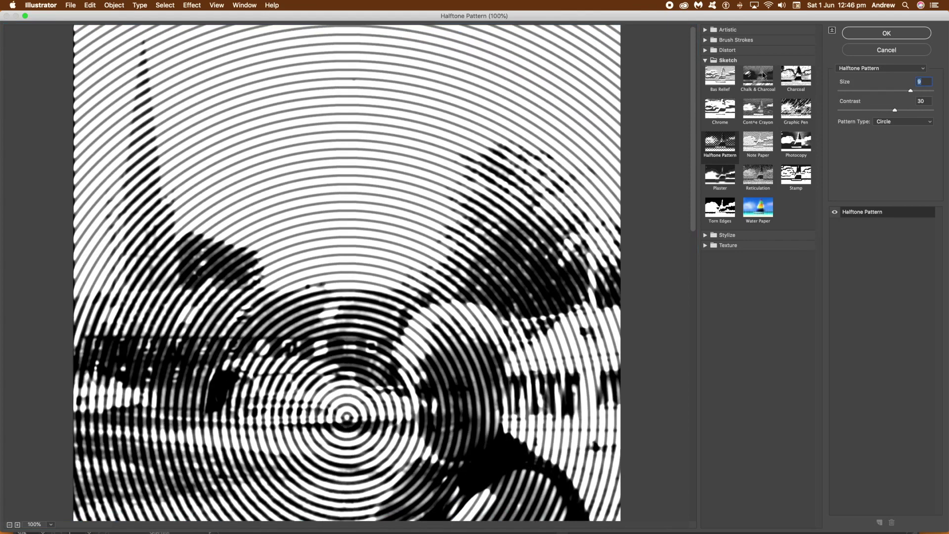
{"action": "left_click", "coordinate": [706, 61]}
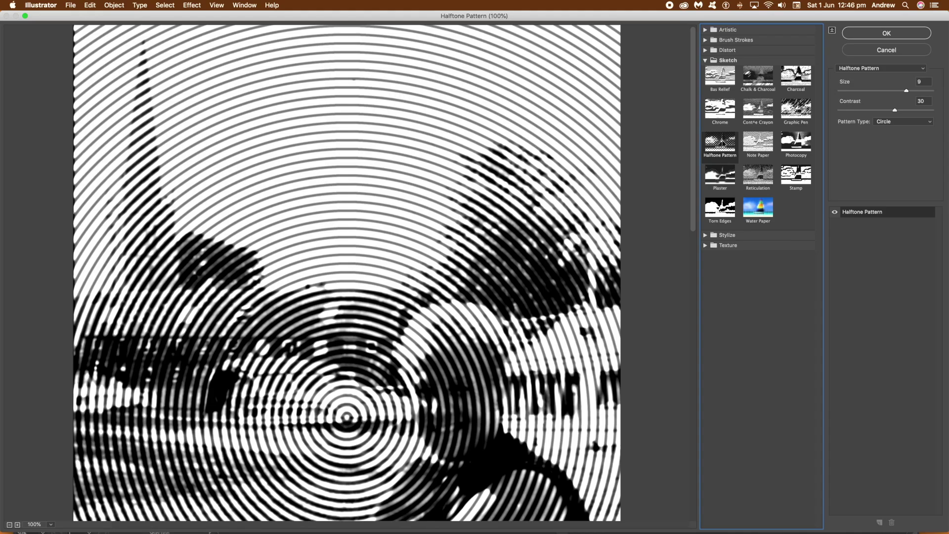
{"action": "mouse_move", "coordinate": [898, 113]}
{"action": "left_mouse_down"}
{"action": "mouse_move", "coordinate": [885, 112]}
{"action": "mouse_move", "coordinate": [893, 111]}
{"action": "left_mouse_up"}
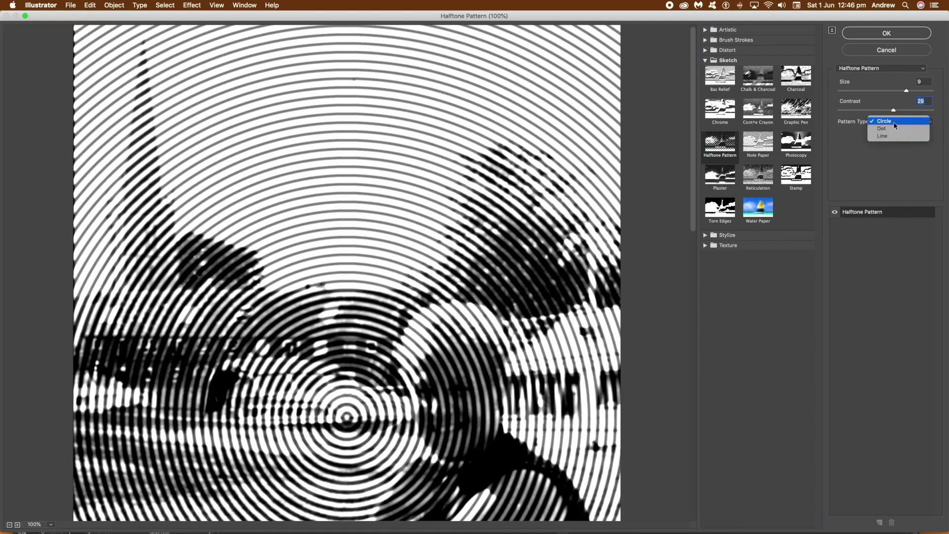
{"action": "key", "text": "Escape"}
{"action": "left_click", "coordinate": [890, 33]}
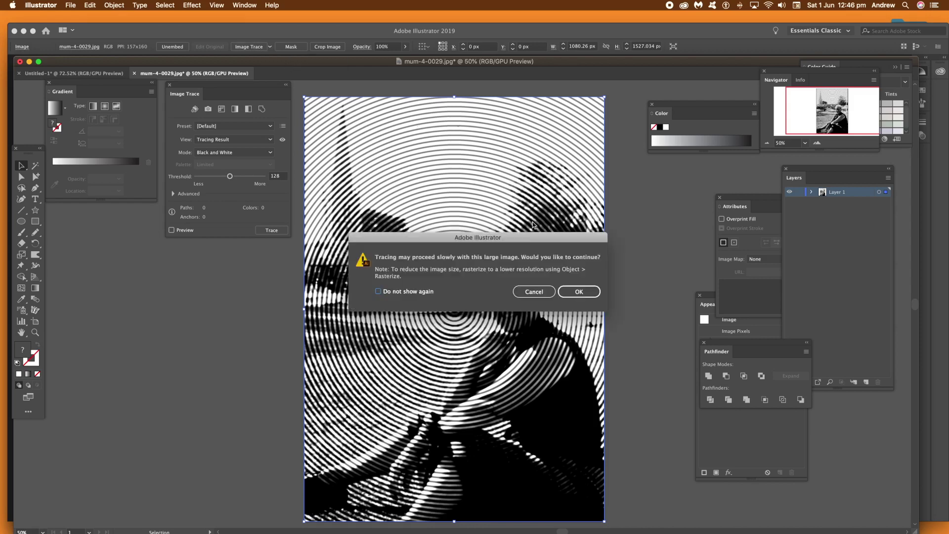
Accept the large-image warning, trace the halftone in Black and White at threshold 137, and expand it.
{"action": "left_click", "coordinate": [579, 291]}
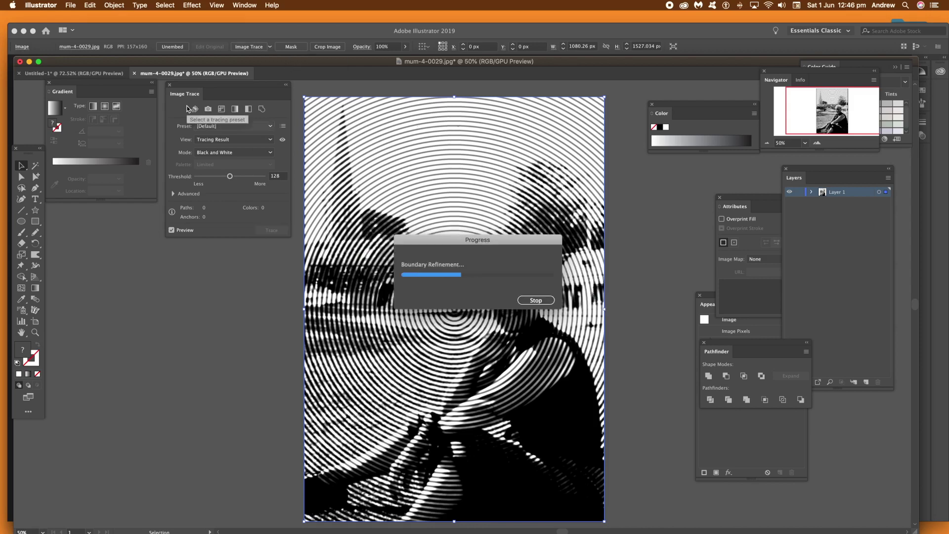
{"action": "left_click", "coordinate": [230, 177]}
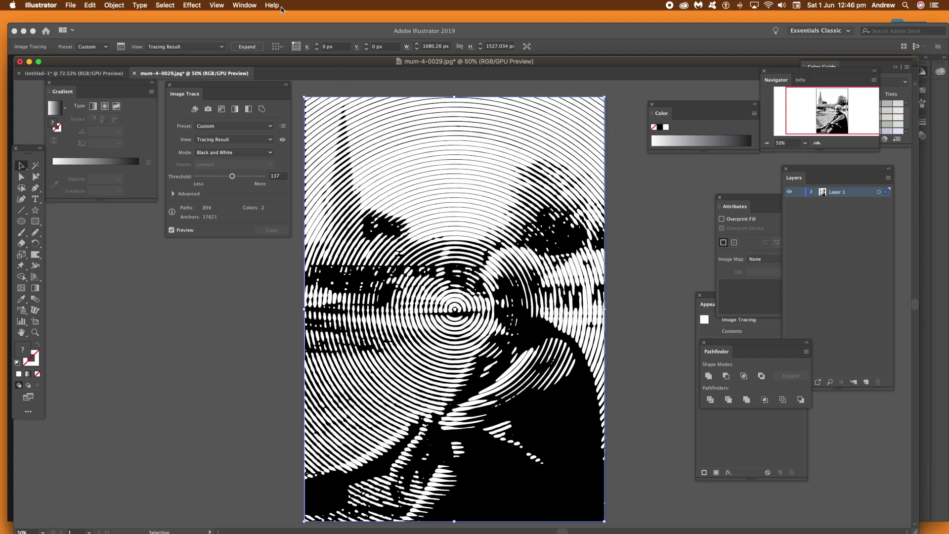
{"action": "left_click", "coordinate": [245, 6]}
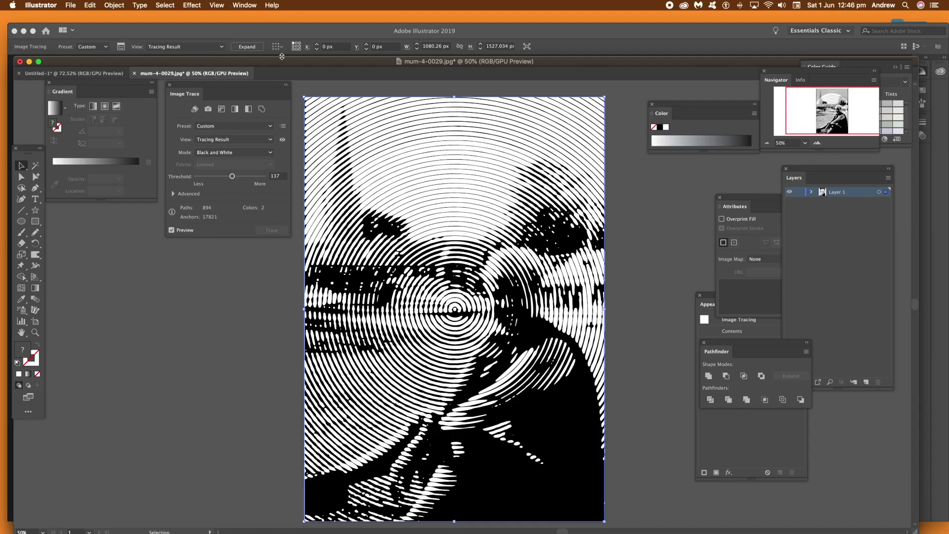
{"action": "left_click", "coordinate": [248, 48]}
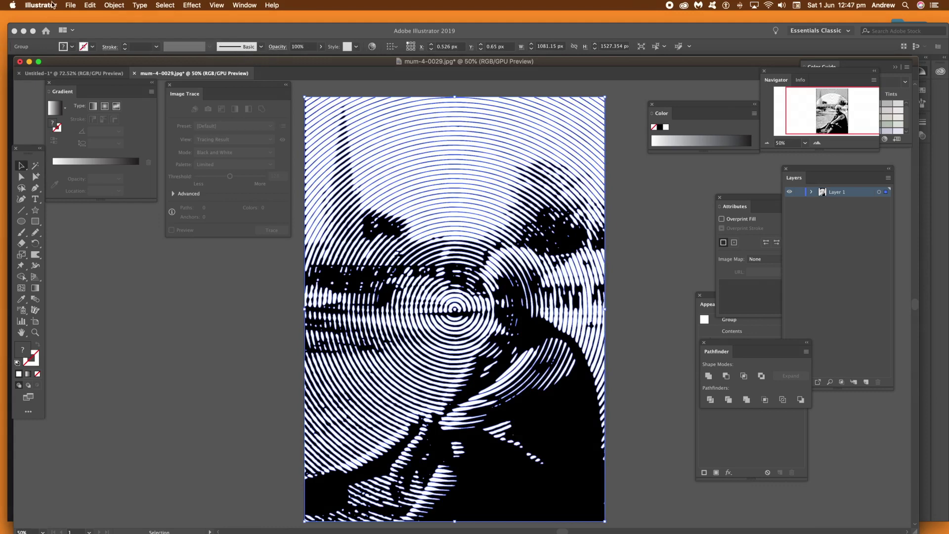
Ungroup the expanded trace paths, deselect everything, and zoom the portrait to 66.67%.
{"action": "left_click", "coordinate": [113, 5]}
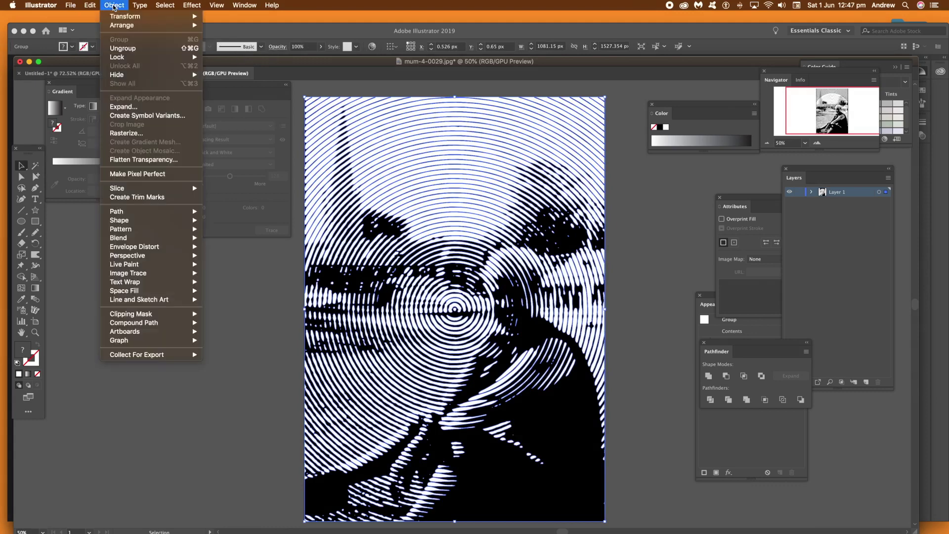
{"action": "left_click", "coordinate": [129, 49]}
{"action": "left_click", "coordinate": [256, 285]}
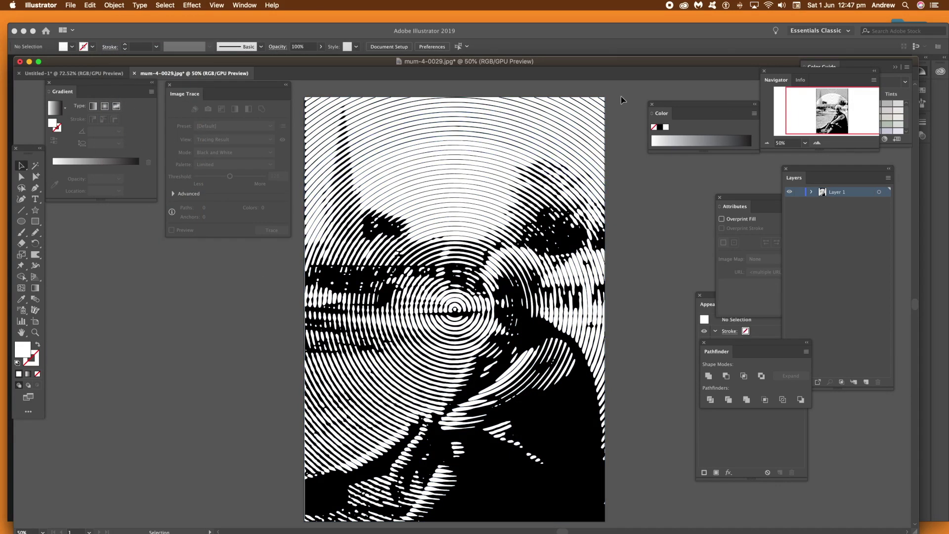
{"action": "left_click", "coordinate": [817, 143]}
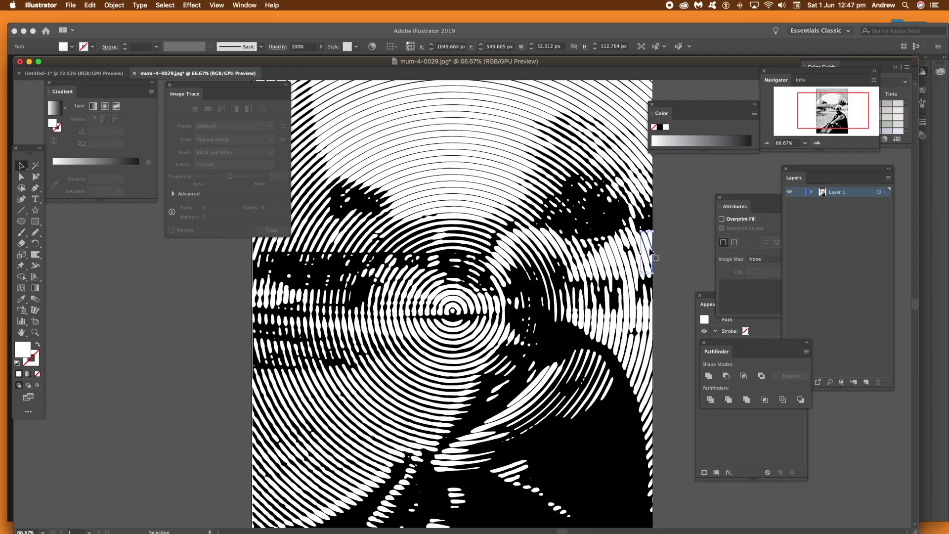
Group all white paths selected by matching fill and stroke, then pick one black shape.
{"action": "left_click", "coordinate": [164, 6]}
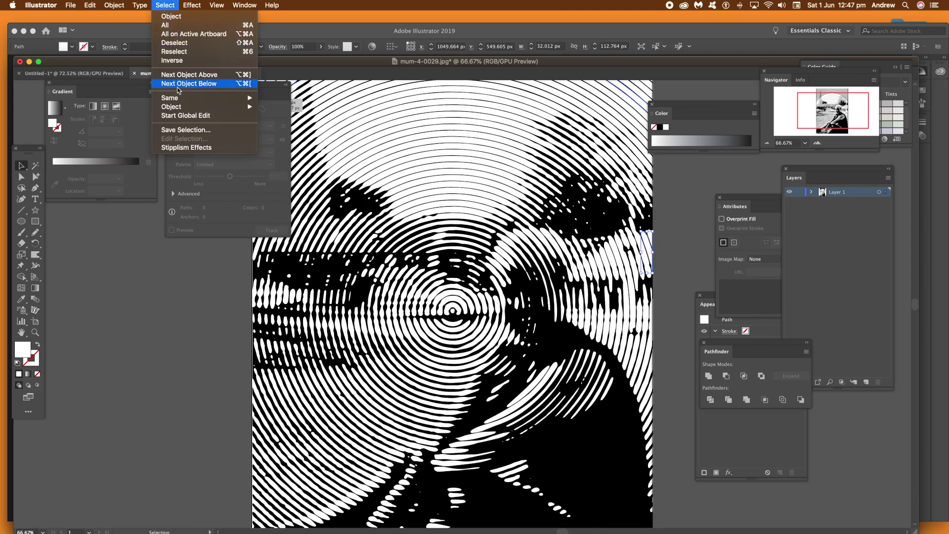
{"action": "mouse_move", "coordinate": [183, 99]}
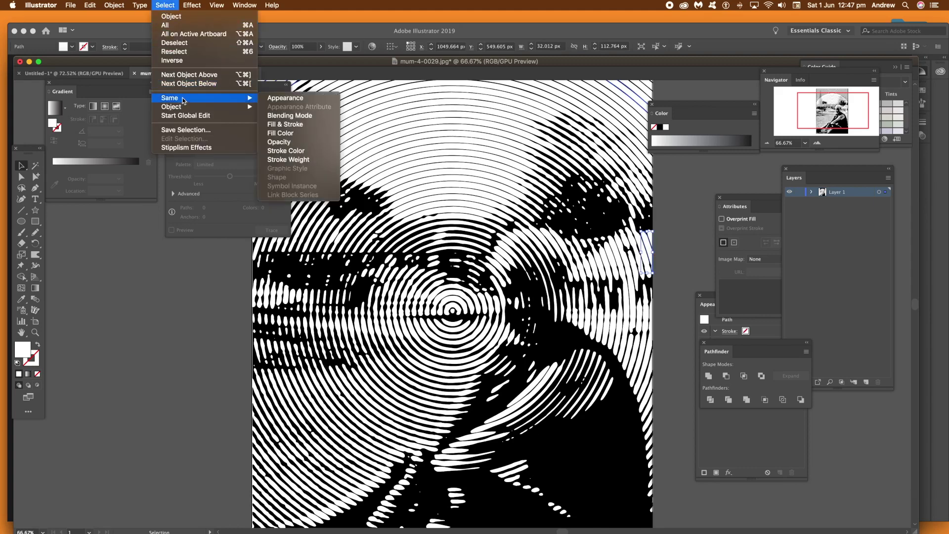
{"action": "left_click", "coordinate": [307, 125]}
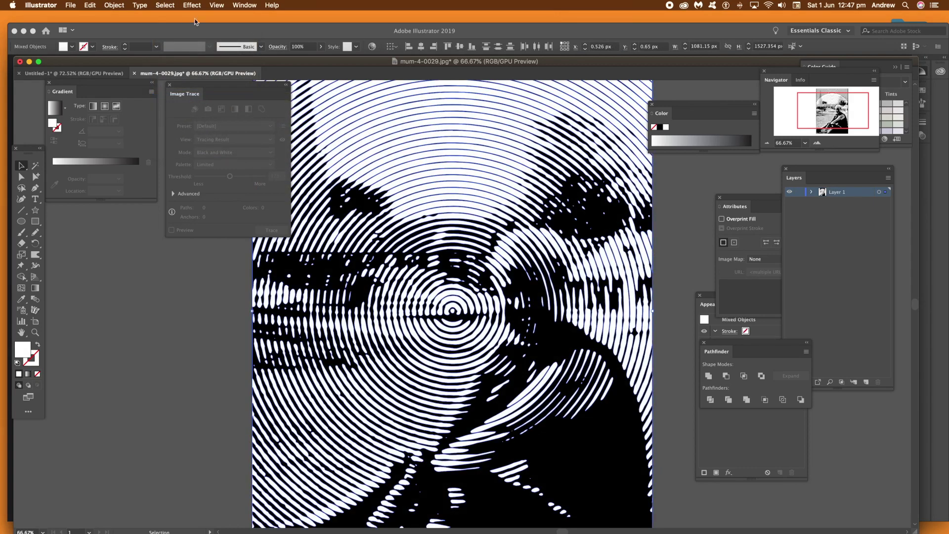
{"action": "left_click", "coordinate": [121, 6]}
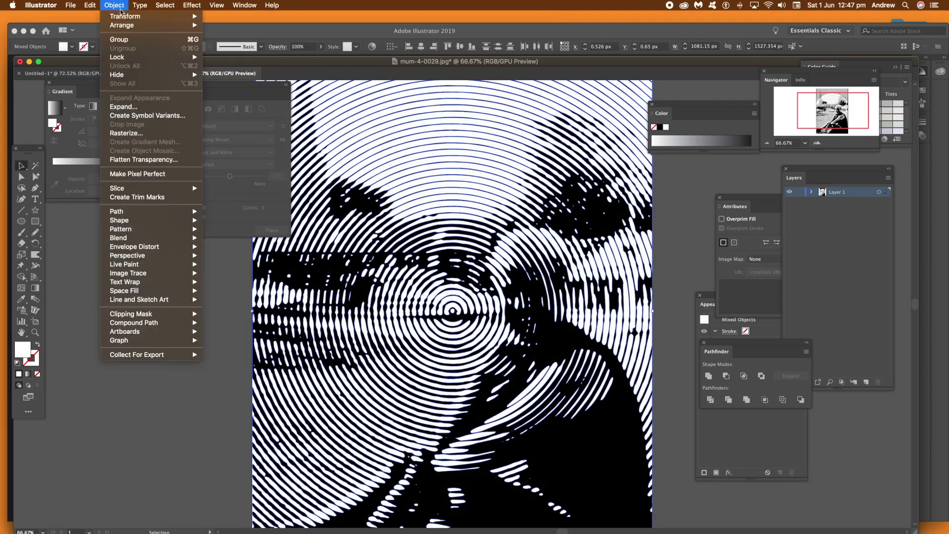
{"action": "left_click", "coordinate": [124, 40]}
{"action": "left_click", "coordinate": [674, 296]}
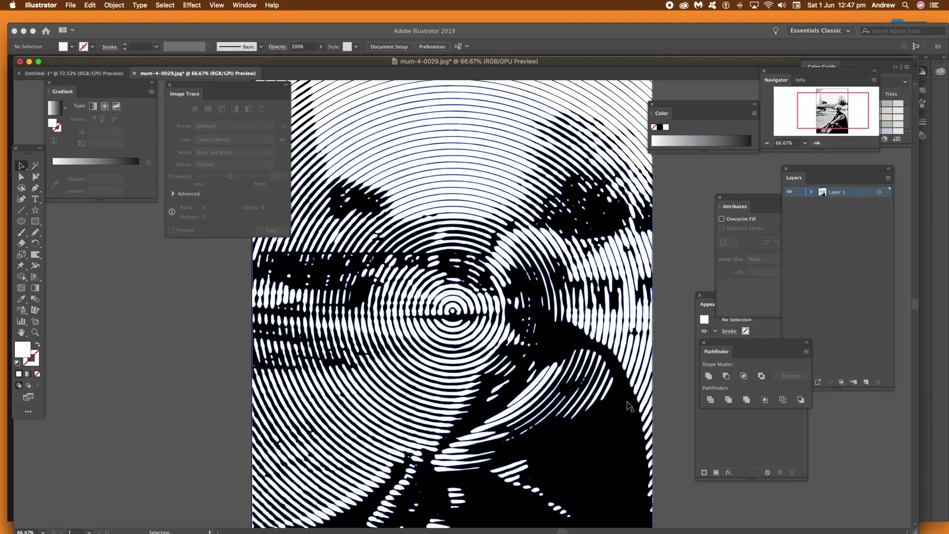
{"action": "left_click", "coordinate": [624, 432]}
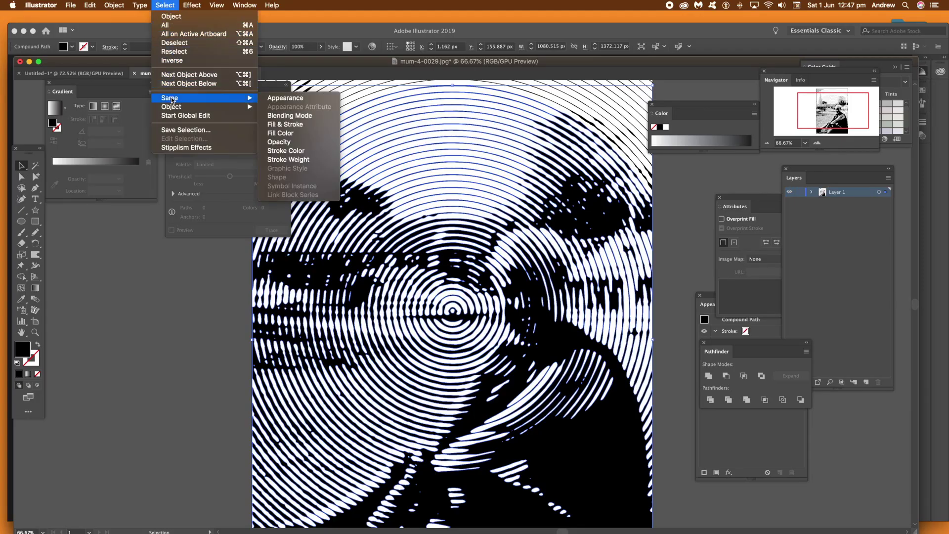
Select every black path with the same fill and stroke and group them.
{"action": "left_click", "coordinate": [289, 124]}
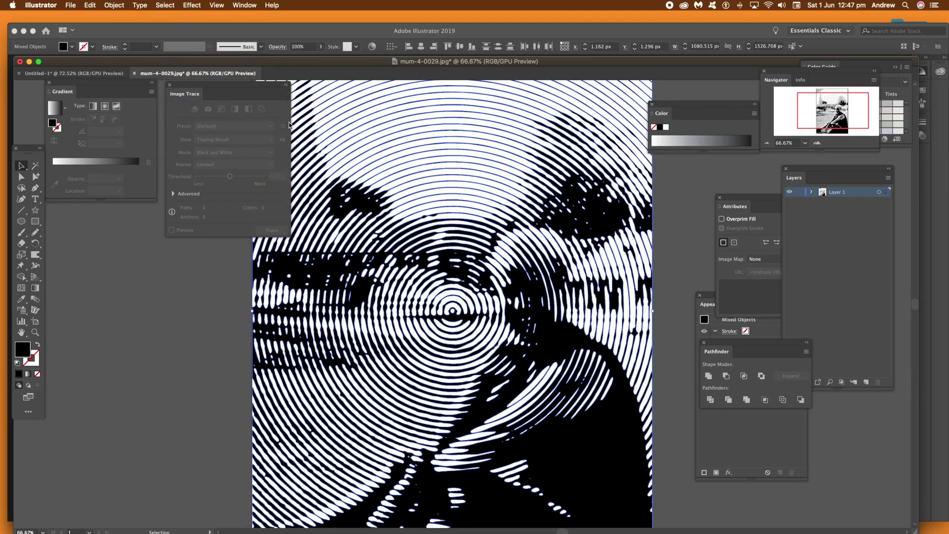
{"action": "left_click", "coordinate": [115, 5]}
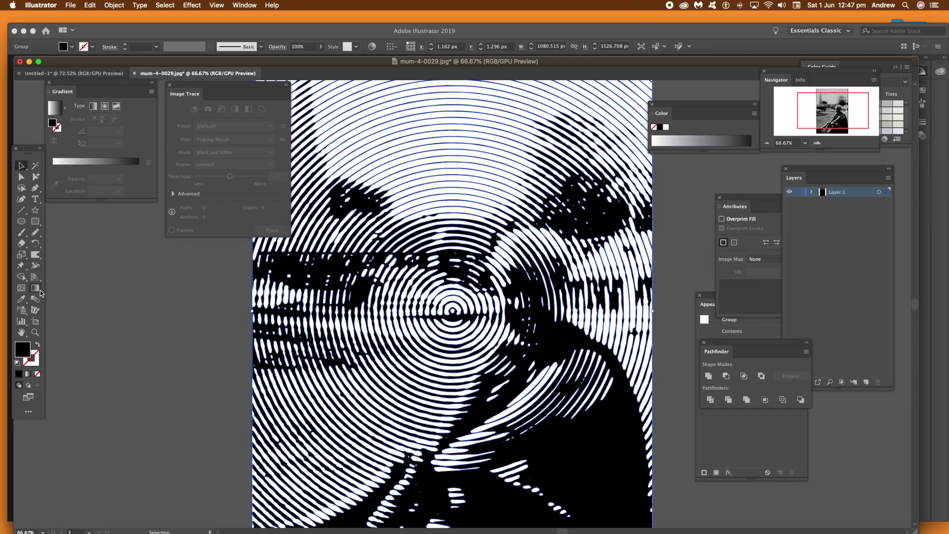
Fill the black group with dark grey 4D4D4D.
{"action": "double_click", "coordinate": [22, 349]}
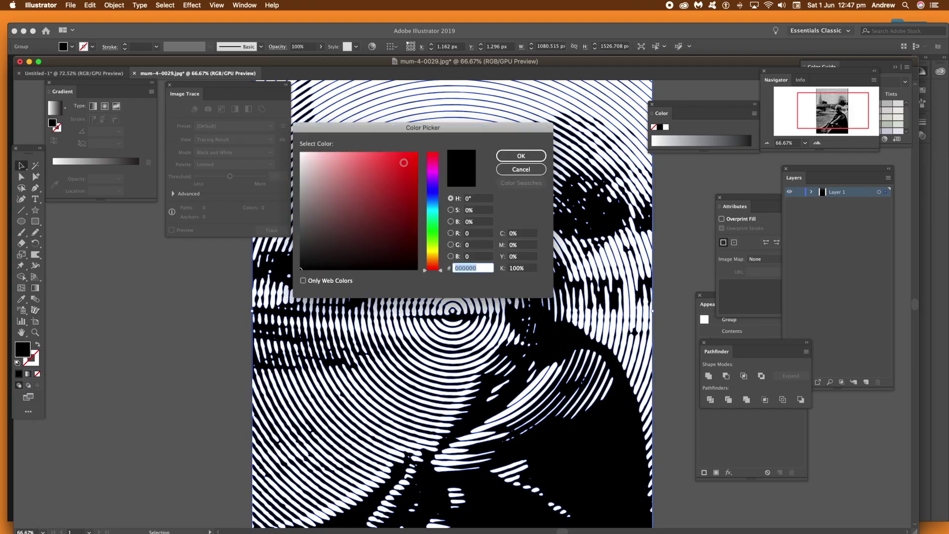
{"action": "type", "text": "4d4d4d"}
{"action": "left_click", "coordinate": [521, 155]}
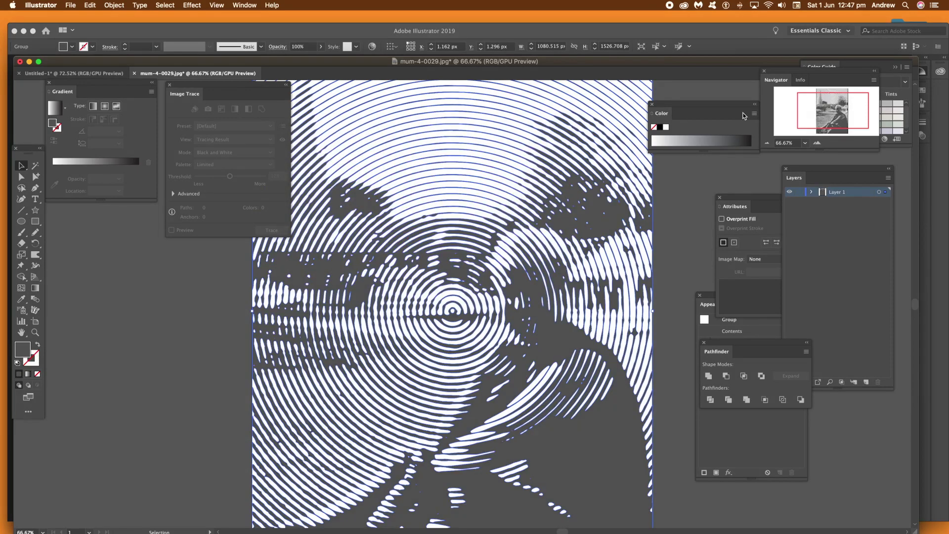
{"action": "left_click", "coordinate": [241, 4]}
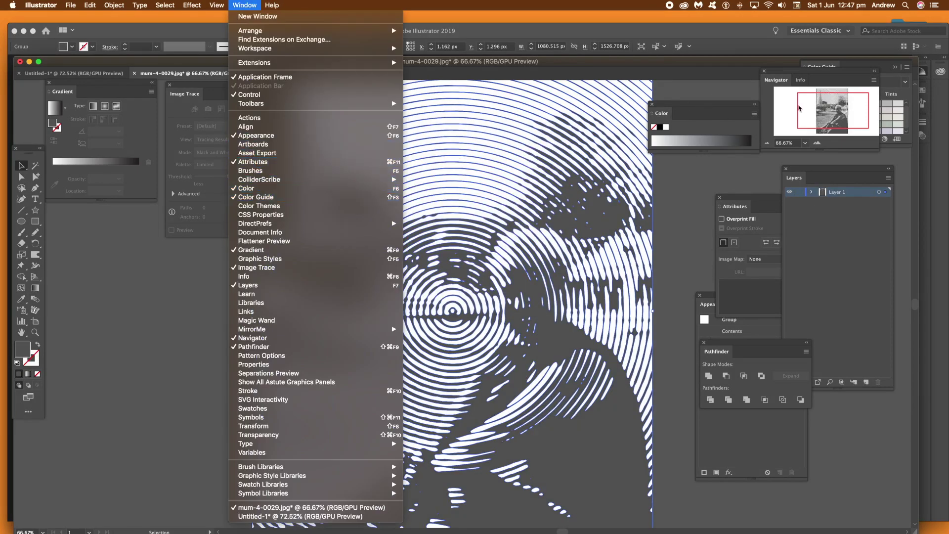
{"action": "left_click", "coordinate": [708, 77]}
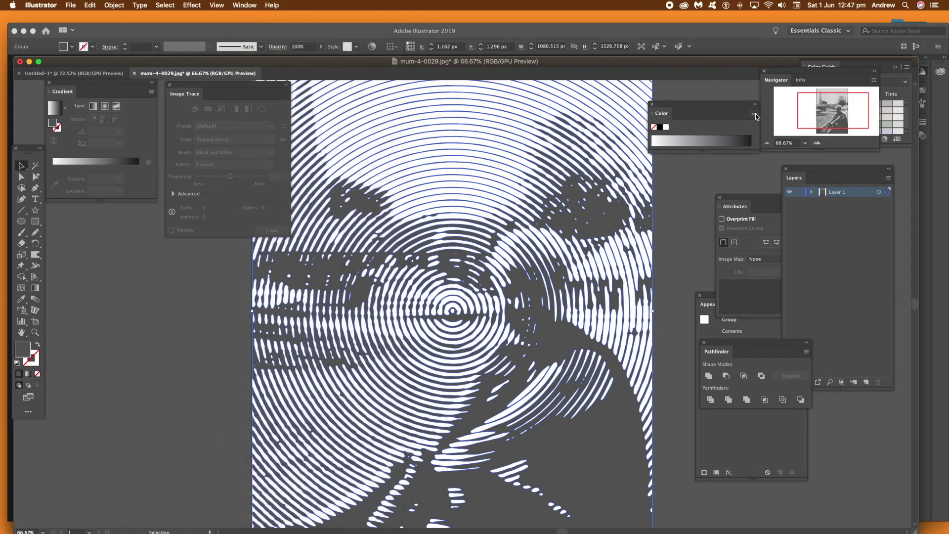
Switch the Color panel to RGB, fill the traced artwork red E51F1F, then undo the latest change.
{"action": "left_click", "coordinate": [755, 117]}
{"action": "left_click", "coordinate": [771, 142]}
{"action": "left_click", "coordinate": [750, 141]}
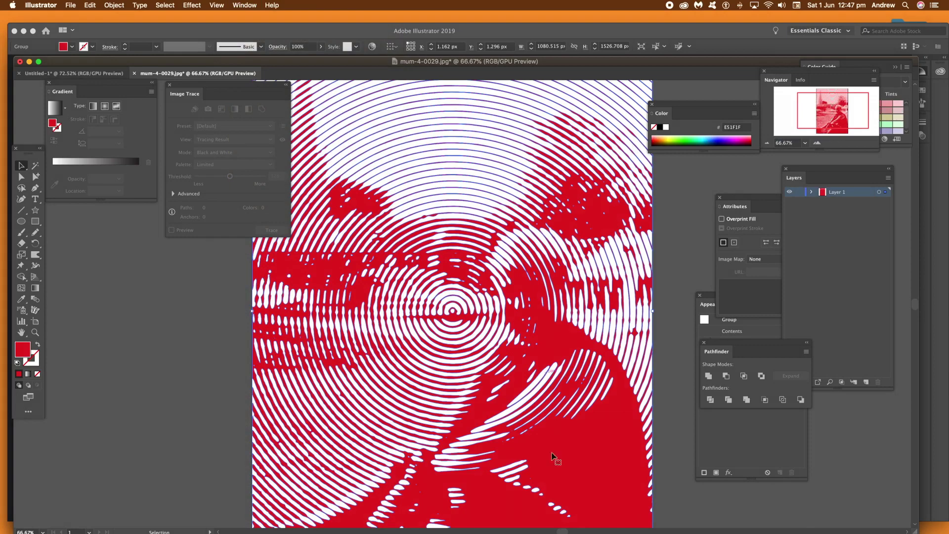
{"action": "left_click", "coordinate": [673, 286]}
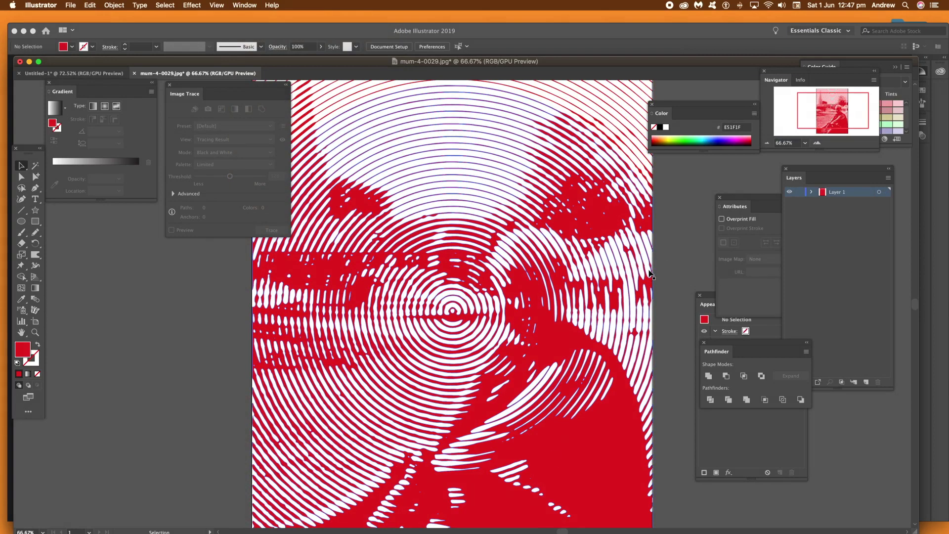
{"action": "left_click", "coordinate": [651, 273]}
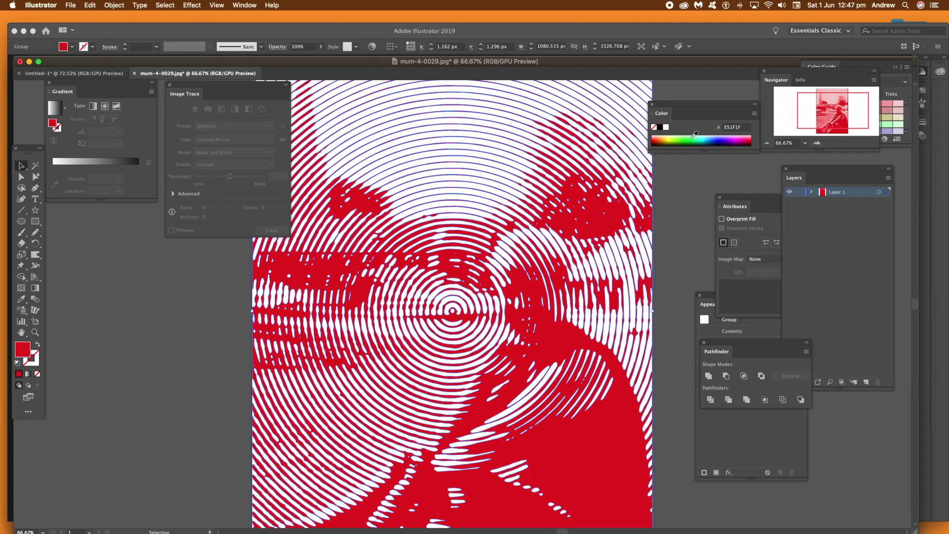
{"action": "left_click", "coordinate": [672, 211]}
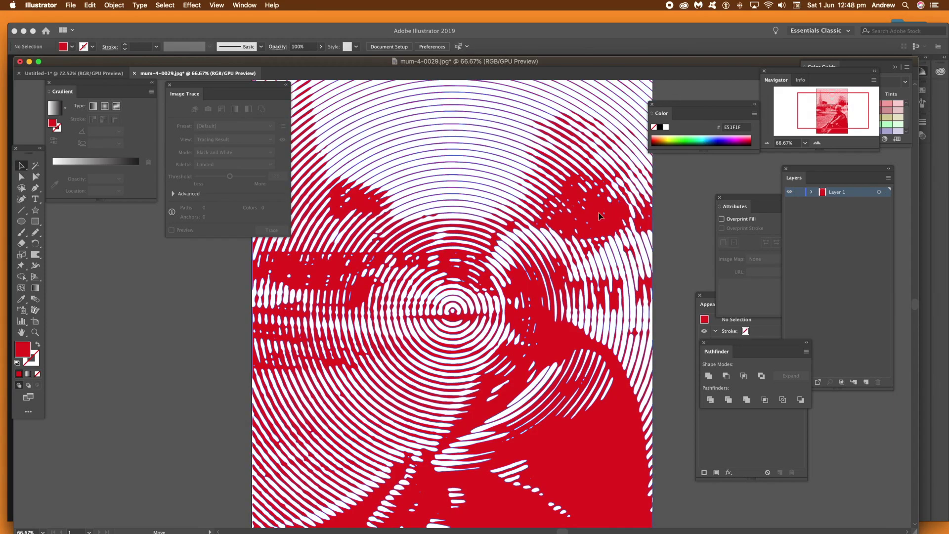
{"action": "key", "text": "super+z"}
{"action": "key", "text": "super+z"}
{"action": "key", "text": "super+z"}
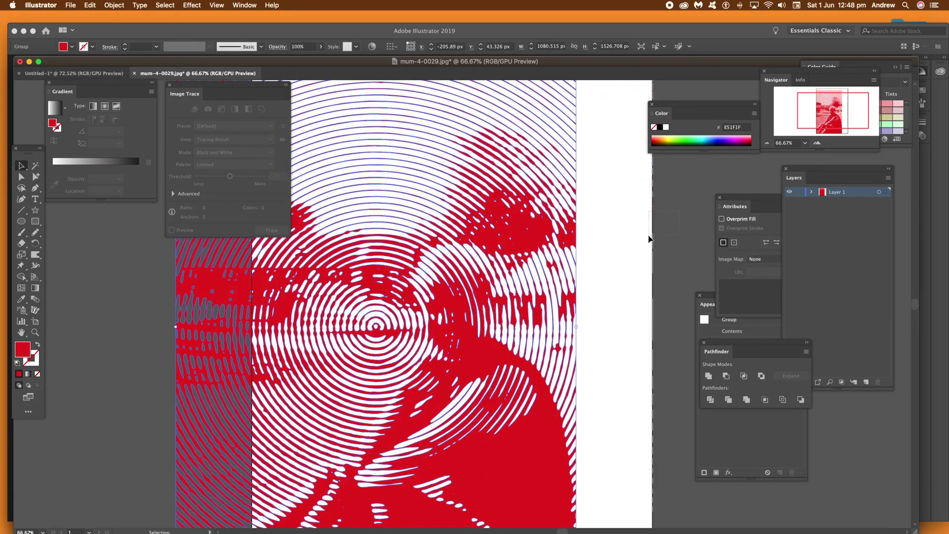
Paste a copy of the traced artwork in front and fill it green 007F53 in RGB.
{"action": "key", "text": "super+z"}
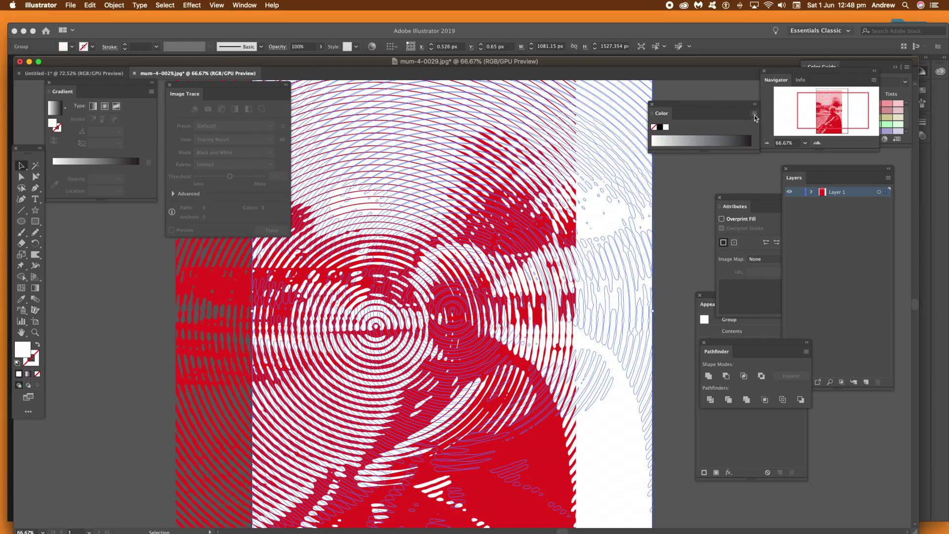
{"action": "left_click", "coordinate": [754, 116]}
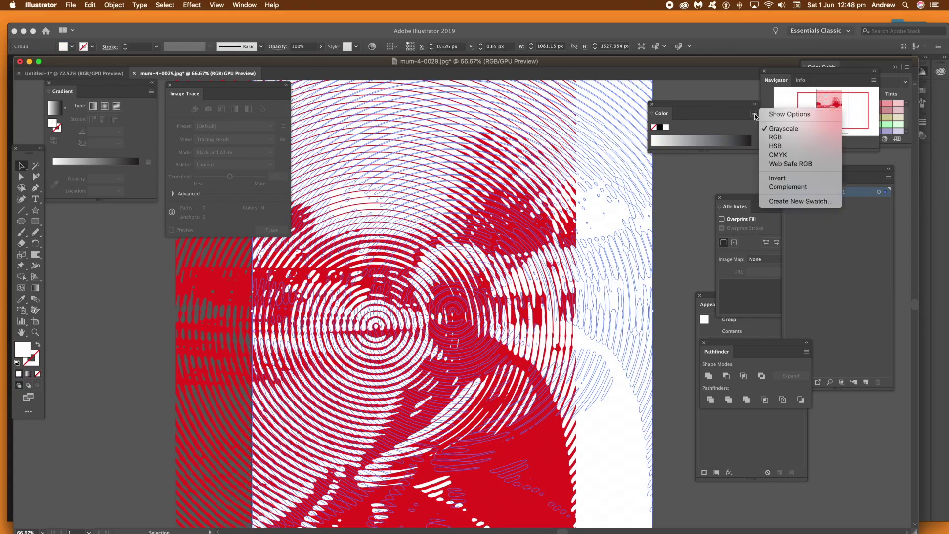
{"action": "left_click", "coordinate": [777, 141]}
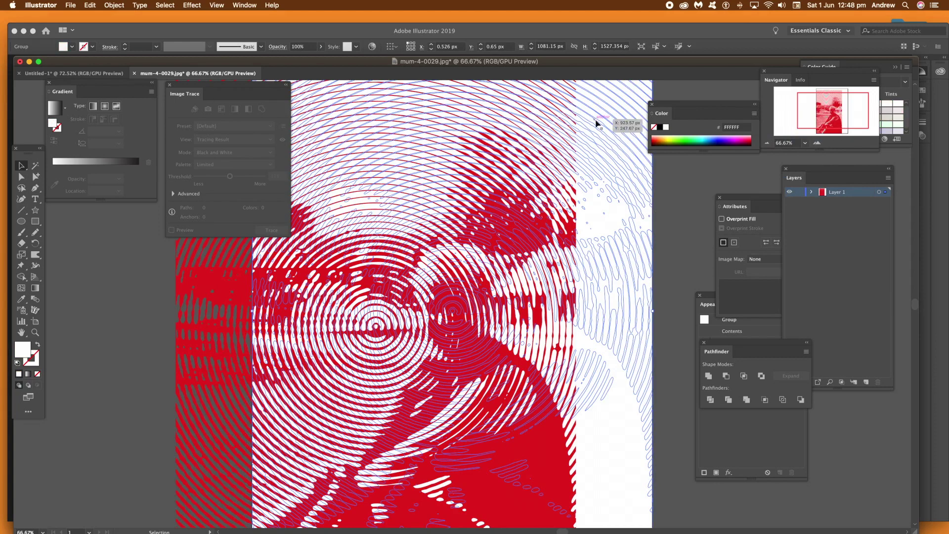
{"action": "left_click", "coordinate": [699, 139]}
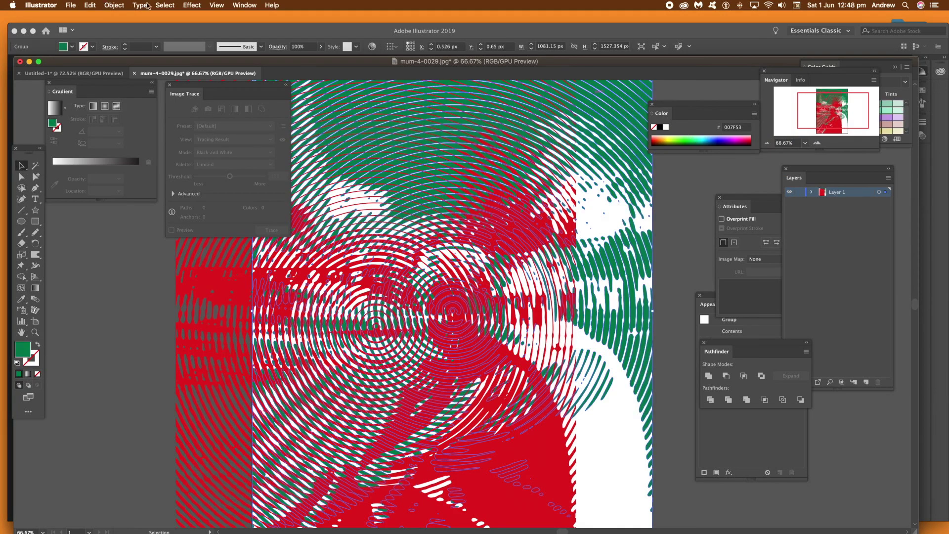
Drag the red portrait group to X −72.053 px so it sits offset from the green circles.
{"action": "left_click", "coordinate": [114, 6]}
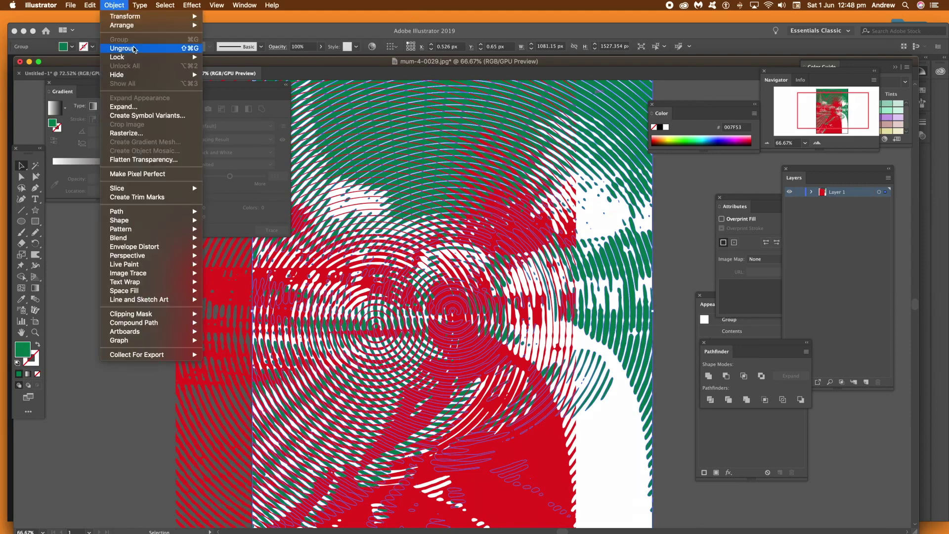
{"action": "left_click", "coordinate": [688, 201]}
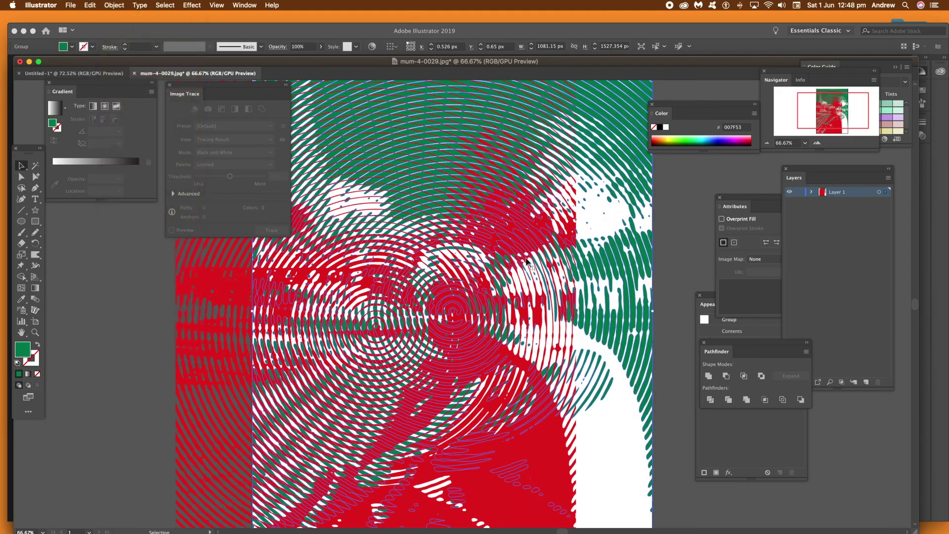
{"action": "left_click", "coordinate": [710, 254]}
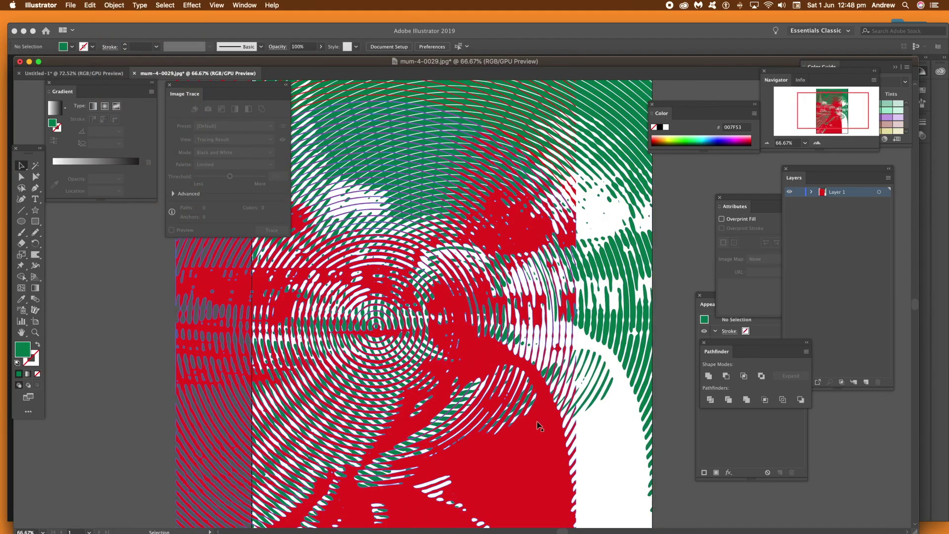
{"action": "mouse_move", "coordinate": [539, 426]}
{"action": "left_mouse_down"}
{"action": "mouse_move", "coordinate": [625, 392]}
{"action": "mouse_move", "coordinate": [611, 392]}
{"action": "mouse_move", "coordinate": [614, 435]}
{"action": "mouse_move", "coordinate": [581, 443]}
{"action": "left_mouse_up"}
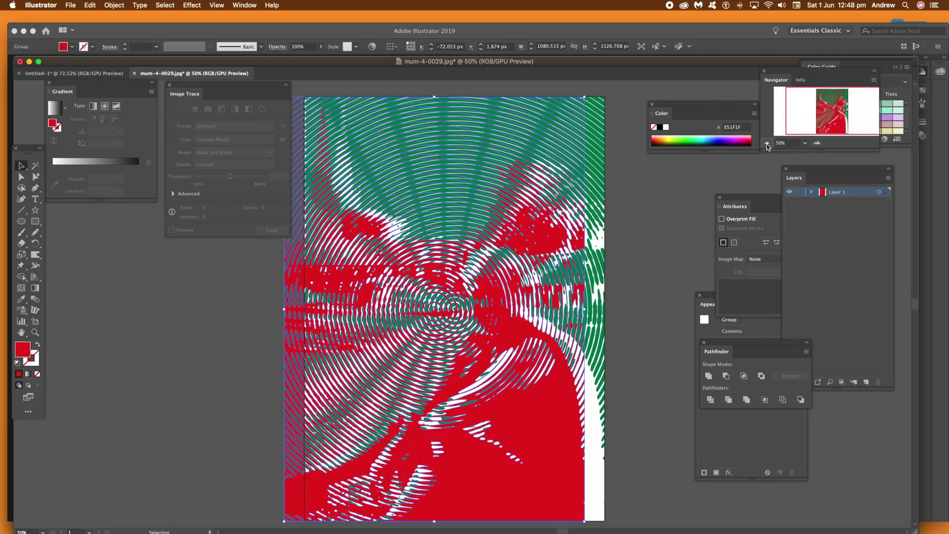
Enlarge the red copy to about 1254 × 1673 px, rotate it, and move it far left.
{"action": "mouse_move", "coordinate": [584, 96]}
{"action": "left_mouse_down"}
{"action": "mouse_move", "coordinate": [669, 159]}
{"action": "mouse_move", "coordinate": [692, 155]}
{"action": "mouse_move", "coordinate": [697, 223]}
{"action": "mouse_move", "coordinate": [684, 211]}
{"action": "mouse_move", "coordinate": [641, 217]}
{"action": "left_mouse_up"}
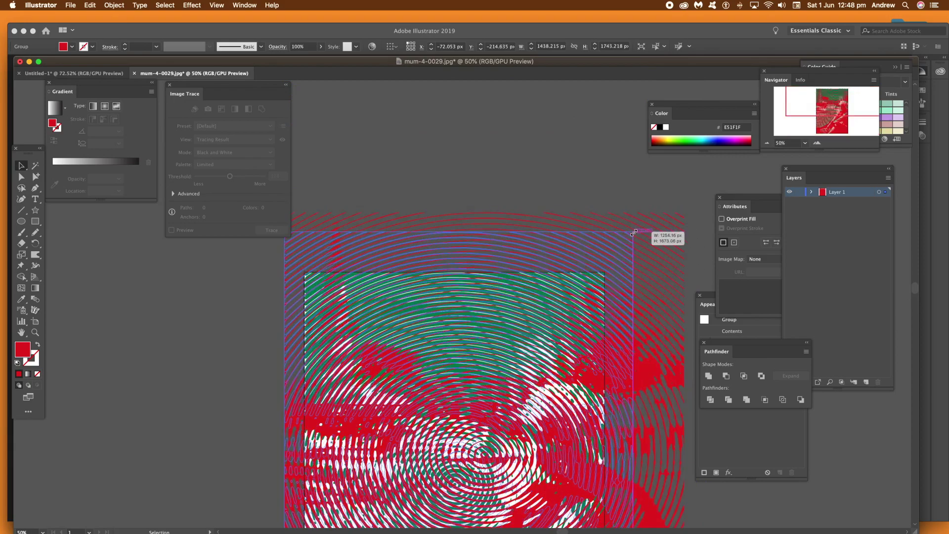
{"action": "left_click_drag", "start_coordinate": [634, 231], "coordinate": [633, 232]}
{"action": "left_click_drag", "start_coordinate": [822, 114], "coordinate": [609, 173]}
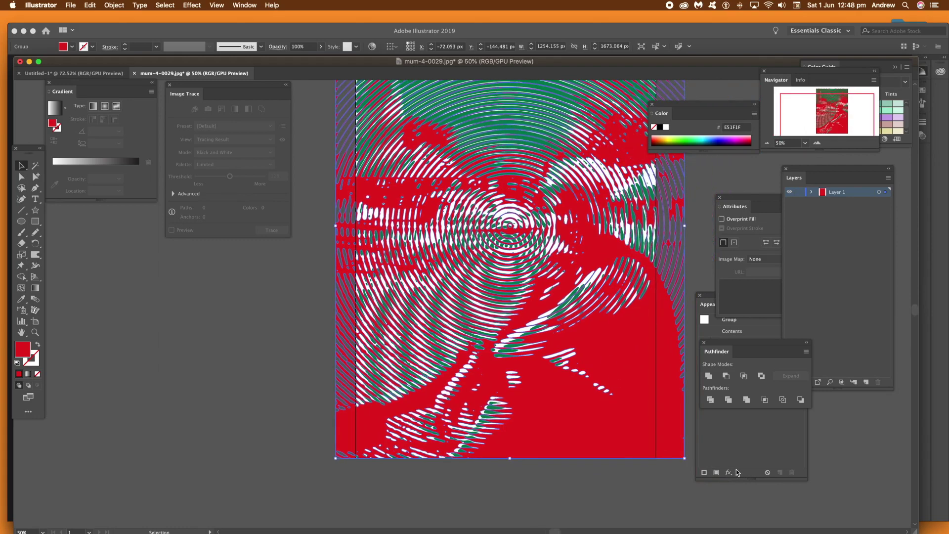
{"action": "left_click_drag", "start_coordinate": [683, 463], "coordinate": [642, 484]}
{"action": "mouse_move", "coordinate": [622, 350]}
{"action": "left_mouse_down"}
{"action": "mouse_move", "coordinate": [390, 372]}
{"action": "mouse_move", "coordinate": [363, 363]}
{"action": "mouse_move", "coordinate": [402, 355]}
{"action": "mouse_move", "coordinate": [395, 356]}
{"action": "left_mouse_up"}
Undo the red copy's move, rotation and scaling to restore its original size and position.
{"action": "left_click", "coordinate": [493, 473]}
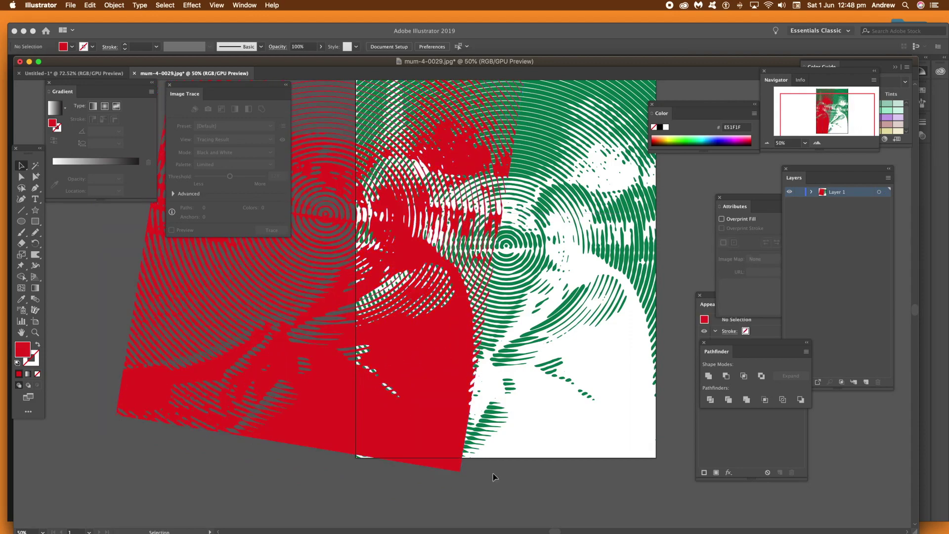
{"action": "left_click", "coordinate": [768, 143]}
{"action": "left_click", "coordinate": [817, 143]}
{"action": "key", "text": "super+z"}
{"action": "key", "text": "super+z"}
{"action": "key", "text": "super+z"}
{"action": "key", "text": "super+z"}
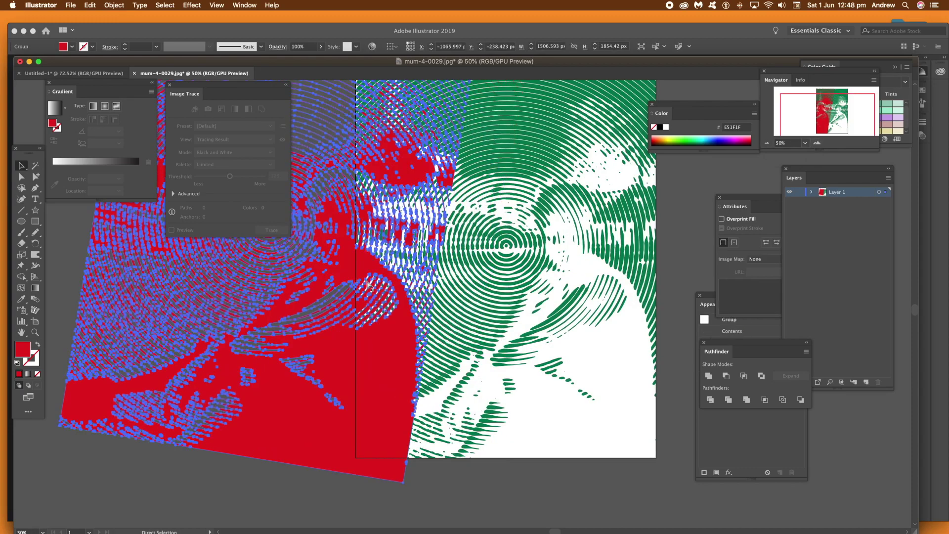
{"action": "key", "text": "super+z"}
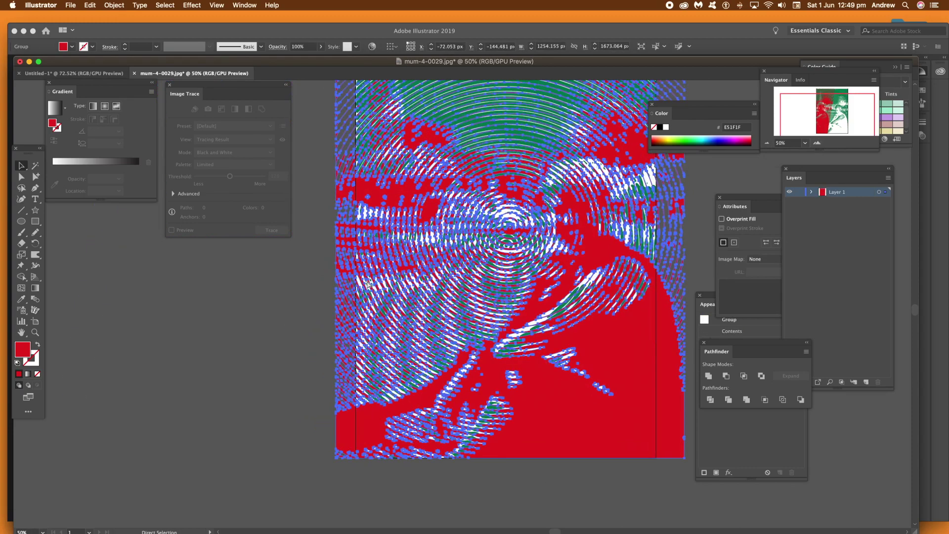
{"action": "key", "text": "super+z"}
{"action": "key", "text": "super+z"}
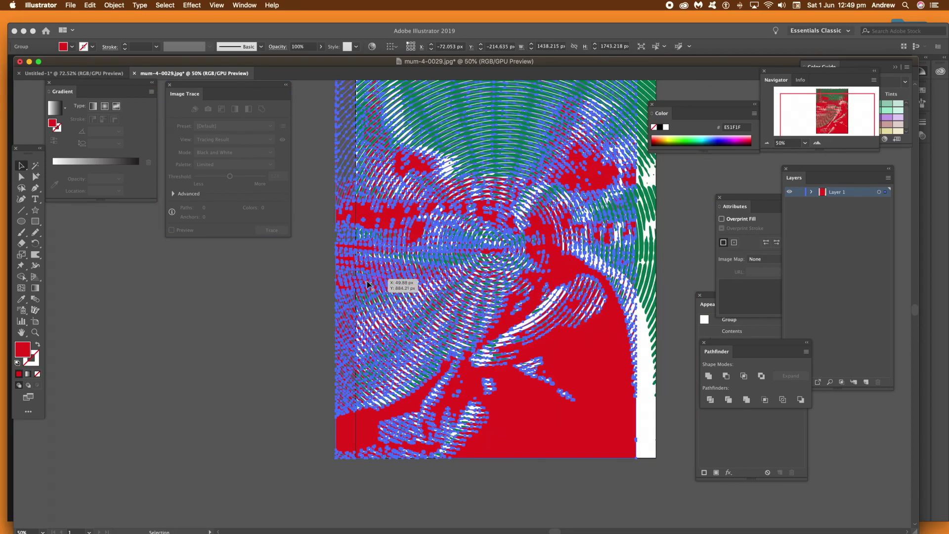
{"action": "key", "text": "super+z"}
{"action": "key", "text": "super+z"}
{"action": "key", "text": "super+z"}
{"action": "key", "text": "super+z"}
{"action": "key", "text": "super+z"}
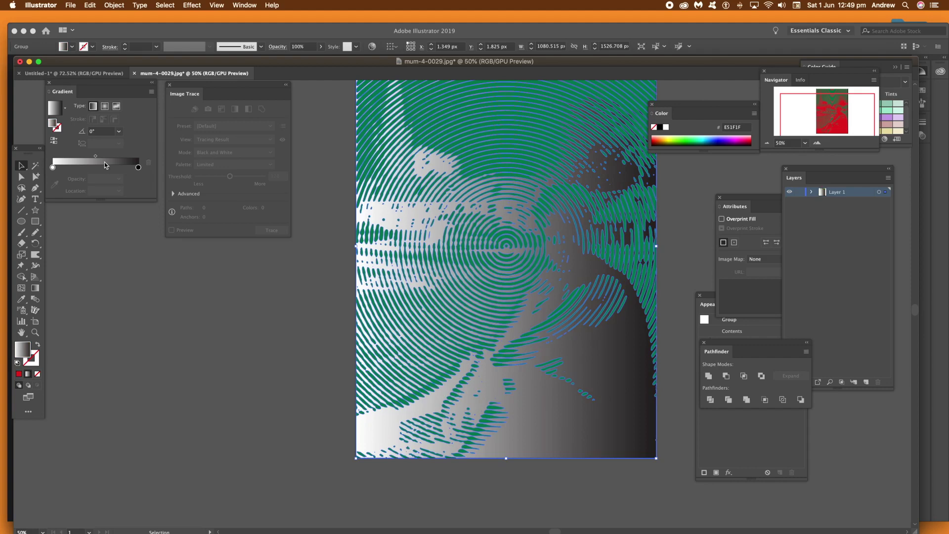
Run the traced rings' gradient diagonally, dark at top-left to white at bottom-right.
{"action": "left_click", "coordinate": [321, 225]}
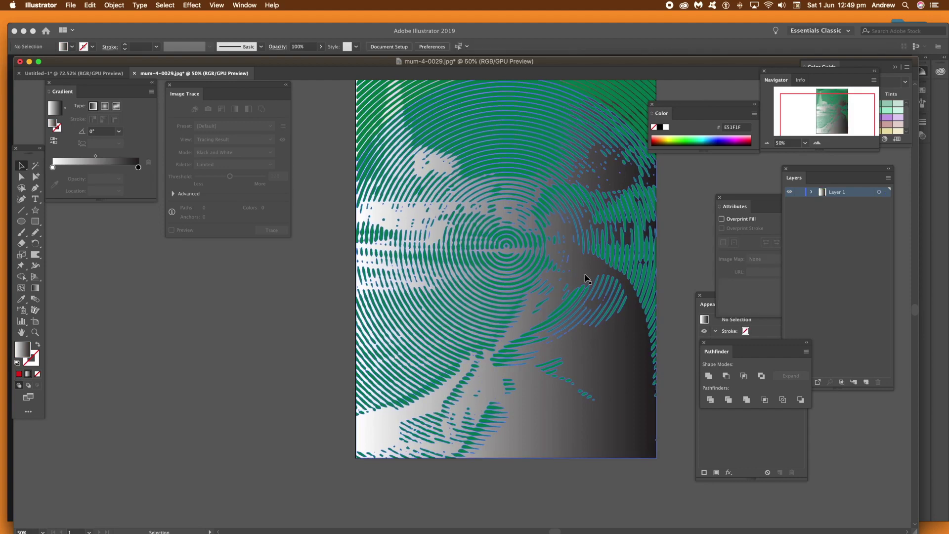
{"action": "left_click", "coordinate": [586, 277]}
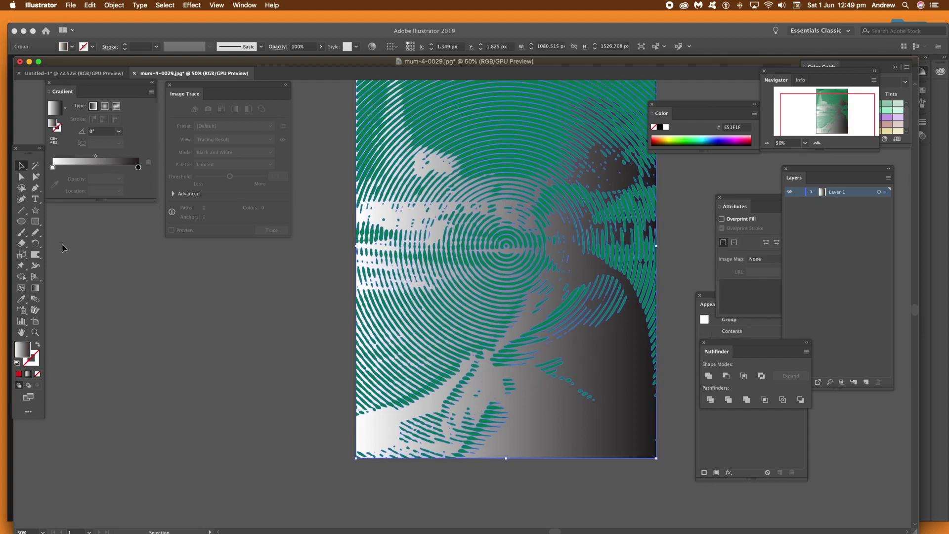
{"action": "left_click", "coordinate": [35, 287]}
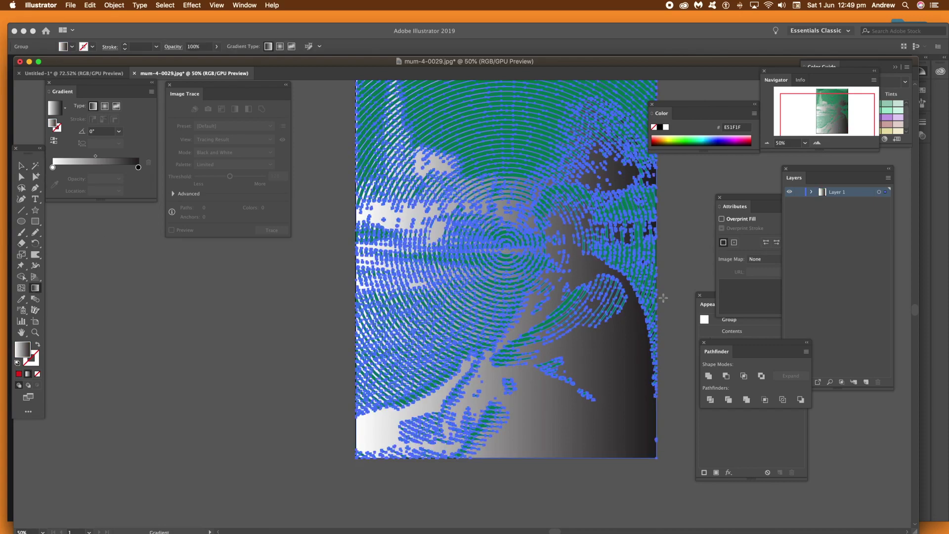
{"action": "left_click_drag", "start_coordinate": [610, 382], "coordinate": [479, 207]}
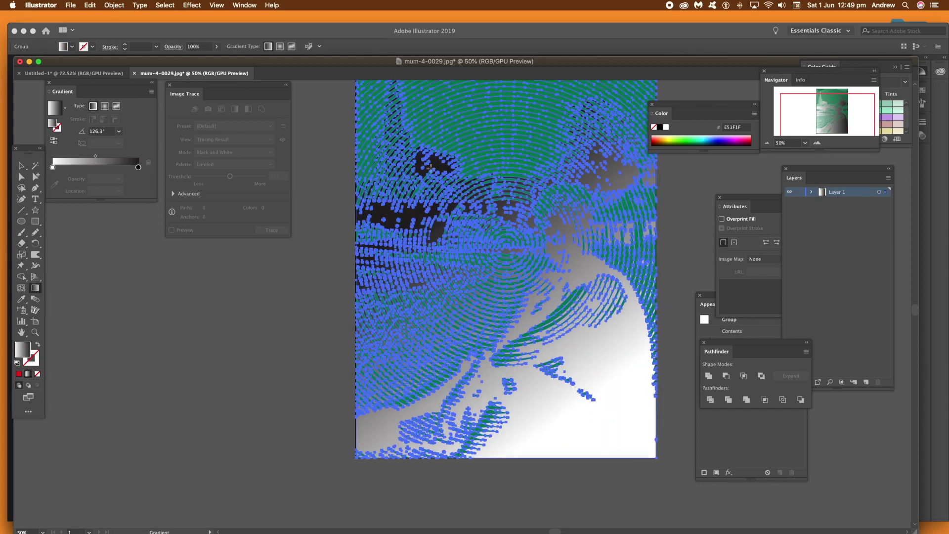
Alt-drag a duplicate of the ring group slightly to the left.
{"action": "key", "text": "v"}
{"action": "key", "text": "super+shift+a"}
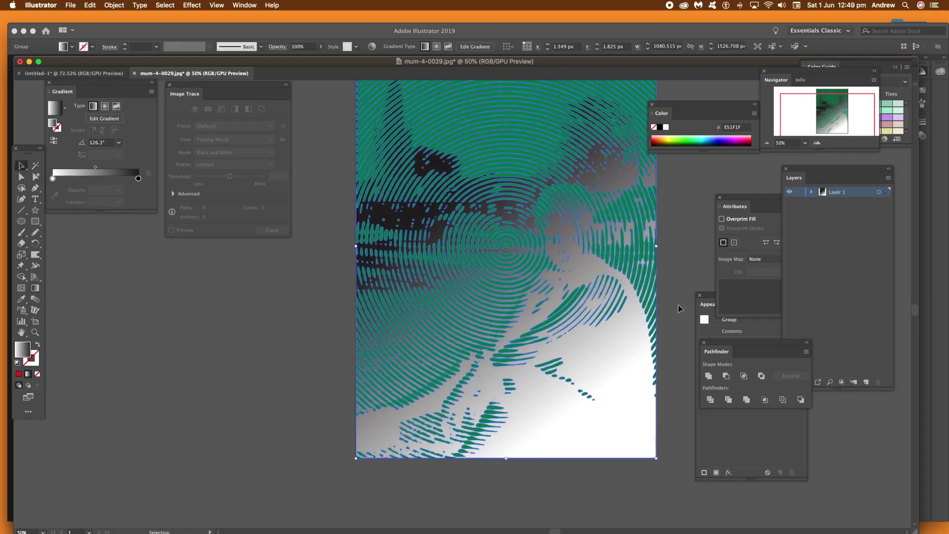
{"action": "mouse_move", "coordinate": [647, 289]}
{"action": "left_mouse_down"}
{"action": "mouse_move", "coordinate": [652, 313]}
{"action": "mouse_move", "coordinate": [604, 149]}
{"action": "left_mouse_up"}
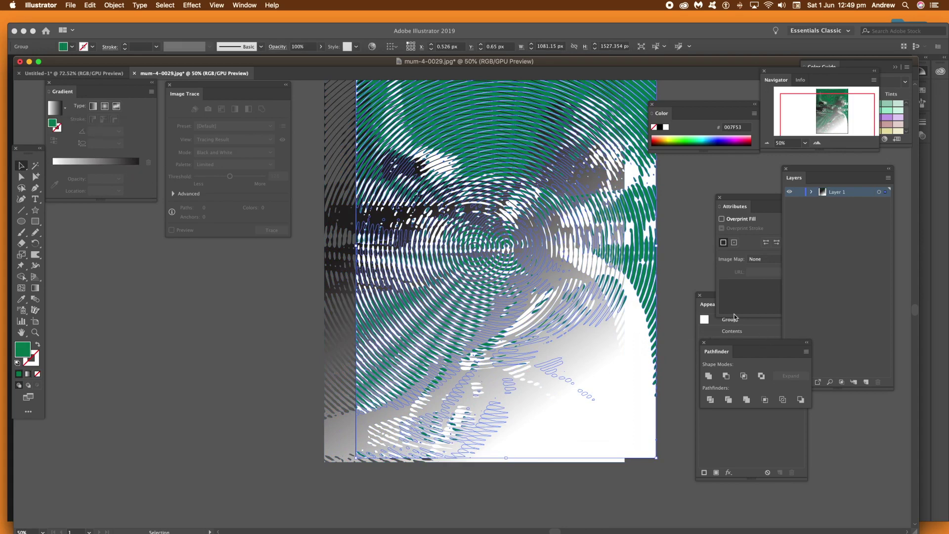
Select the top green ring group and start editing its linear gradient on the artwork.
{"action": "left_click", "coordinate": [688, 274]}
{"action": "left_click", "coordinate": [654, 278]}
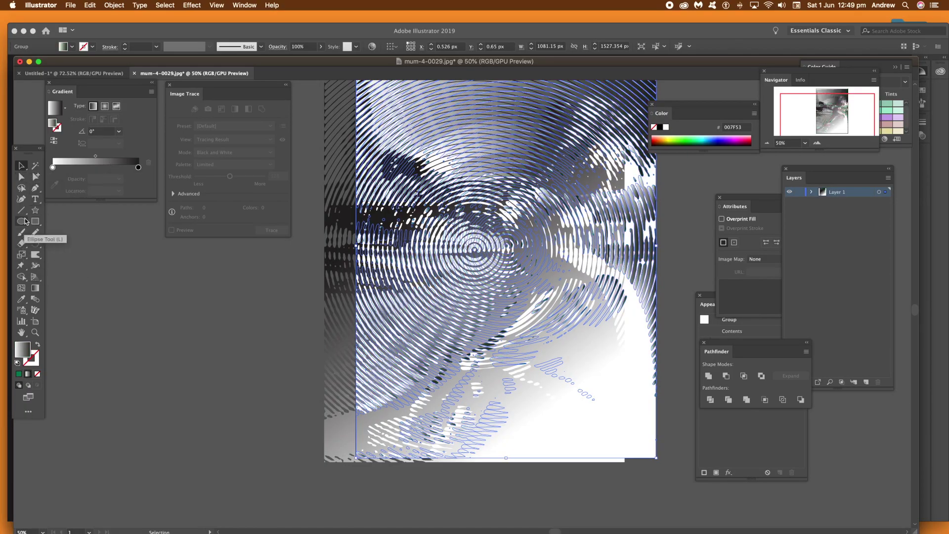
{"action": "left_click", "coordinate": [36, 288]}
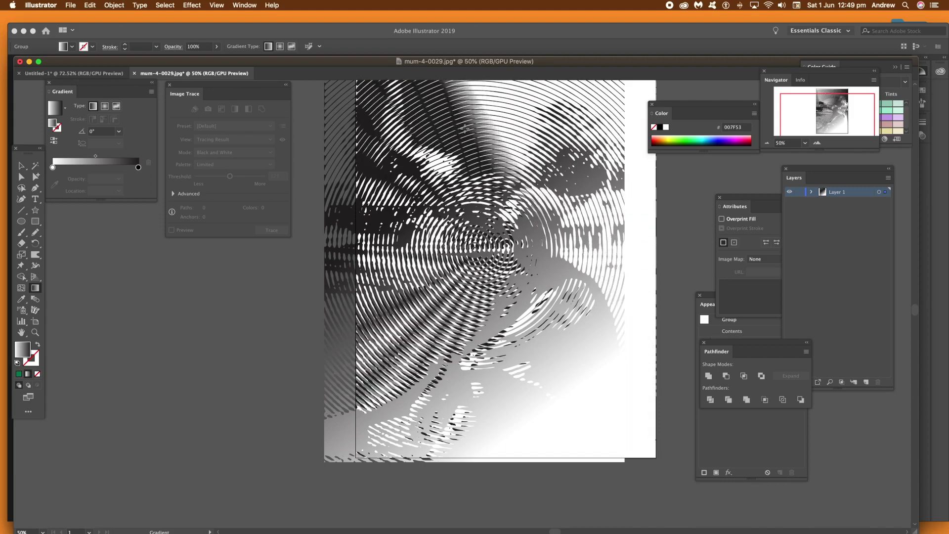
Realign the offset ring copy, then drag one group far left off the artboard.
{"action": "left_click", "coordinate": [21, 166]}
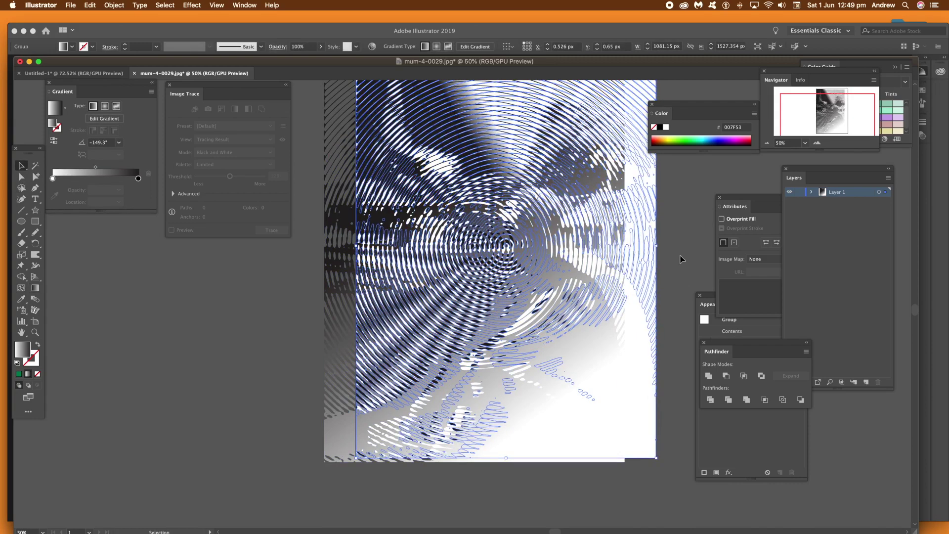
{"action": "left_click_drag", "start_coordinate": [522, 238], "coordinate": [540, 240]}
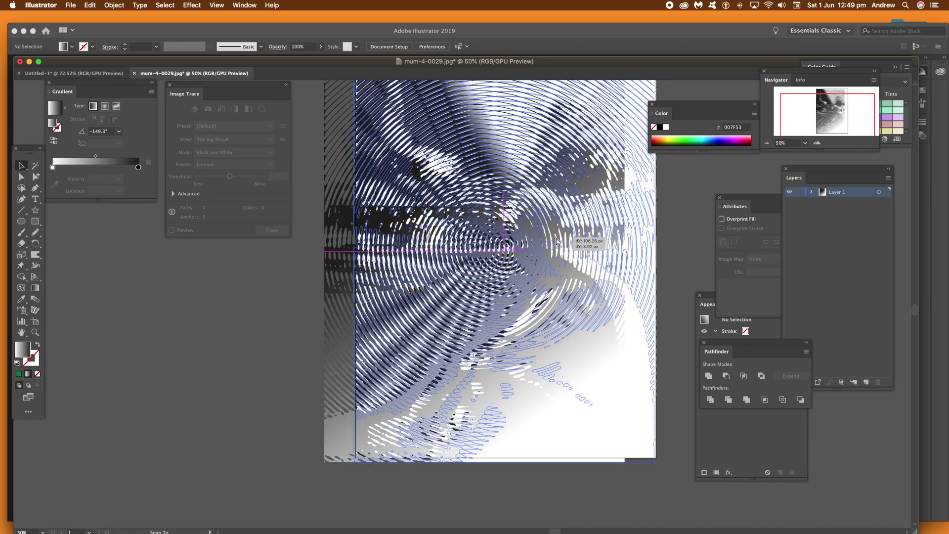
{"action": "left_click", "coordinate": [292, 273]}
{"action": "mouse_move", "coordinate": [538, 250]}
{"action": "left_mouse_down"}
{"action": "mouse_move", "coordinate": [330, 345]}
{"action": "mouse_move", "coordinate": [233, 247]}
{"action": "left_mouse_up"}
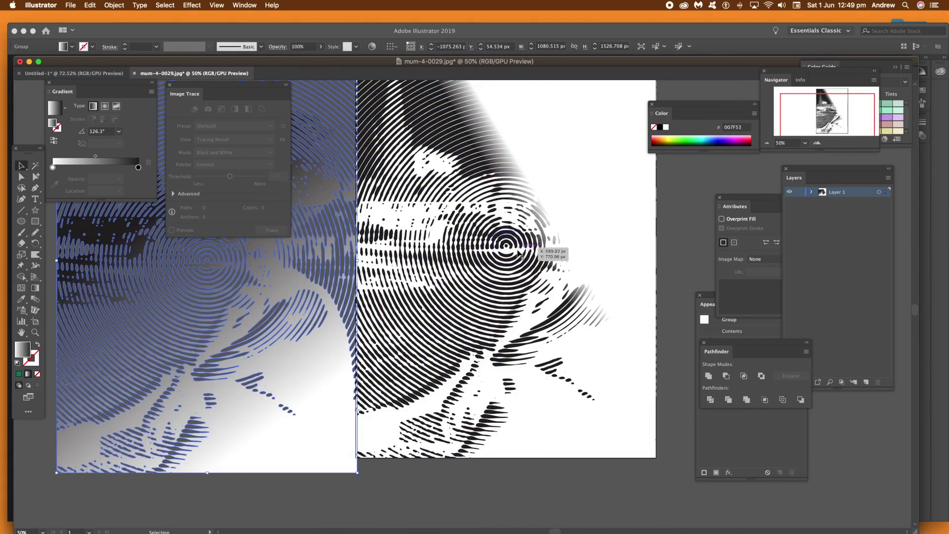
{"action": "key", "text": "super+z"}
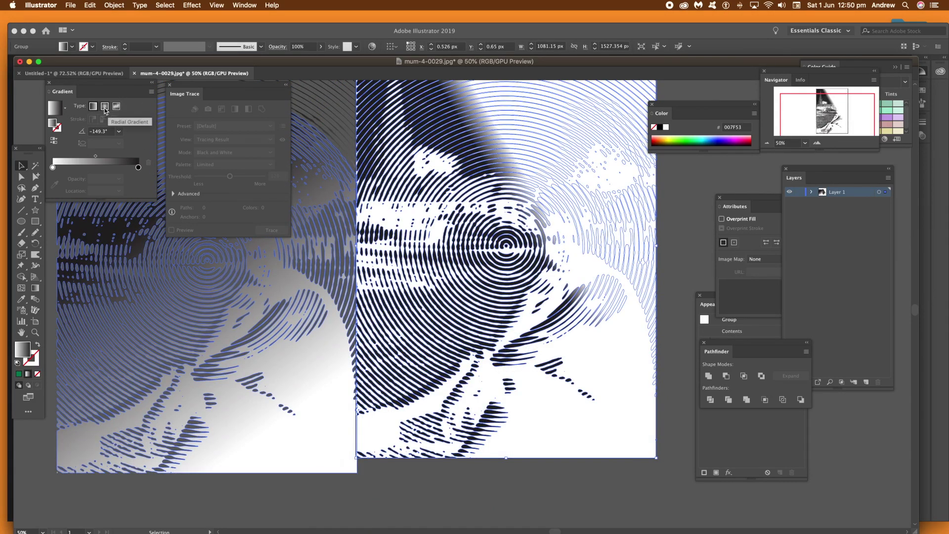
Make the selected group's gradient radial and re-angle it to 124.1° across the rings.
{"action": "left_click", "coordinate": [104, 106]}
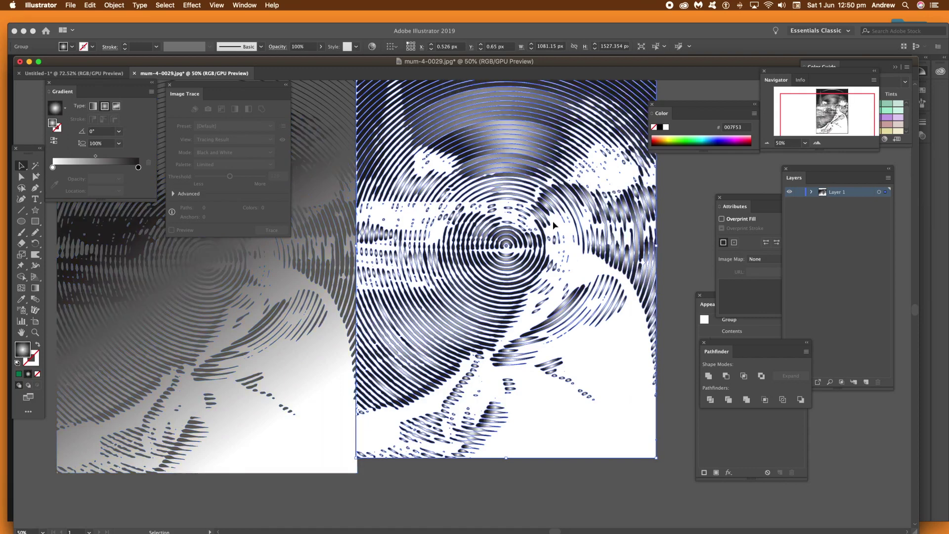
{"action": "left_click", "coordinate": [35, 288]}
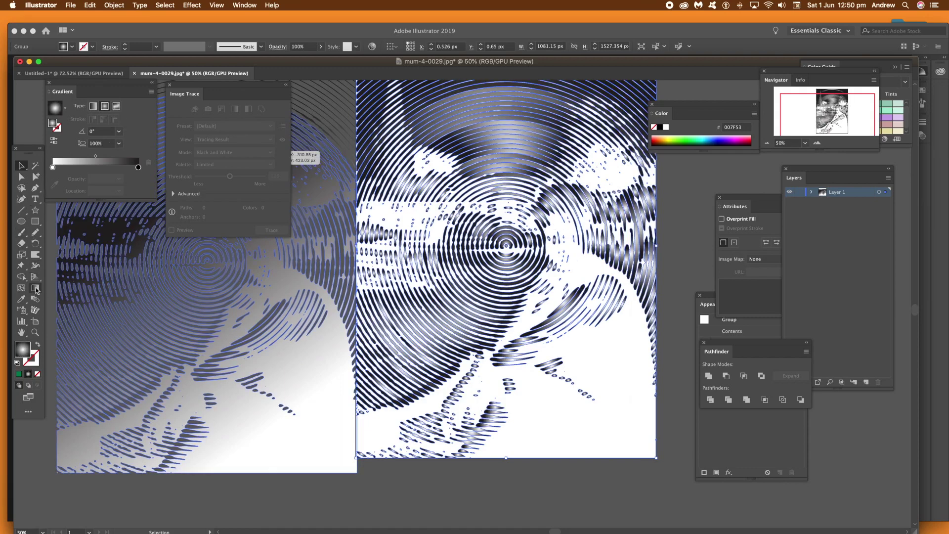
{"action": "key", "text": "super+h"}
{"action": "scroll", "coordinate": [457, 197], "scroll_direction": "up", "scroll_amount": 3}
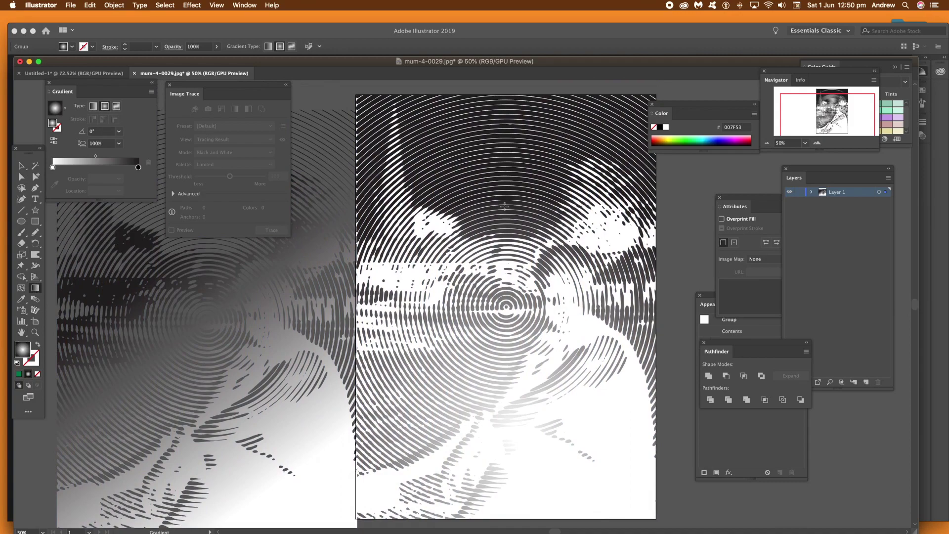
{"action": "left_click_drag", "start_coordinate": [457, 196], "coordinate": [395, 104]}
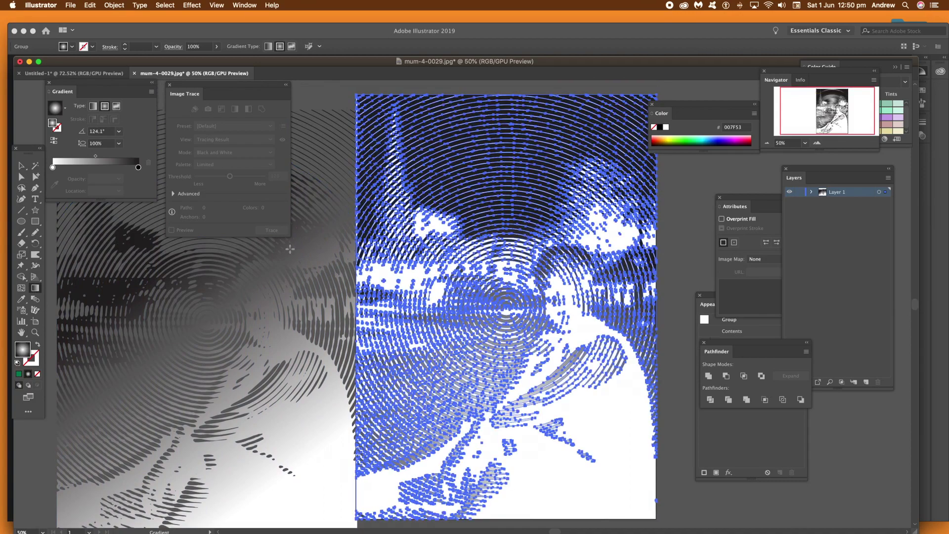
Move the left ring group back over the page and give it a radial gradient too.
{"action": "key", "text": "v"}
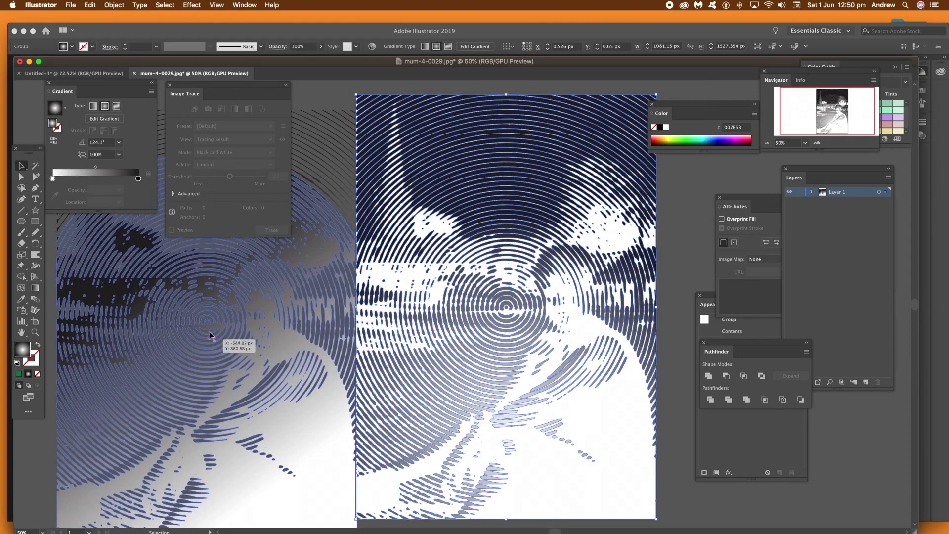
{"action": "left_click_drag", "start_coordinate": [216, 330], "coordinate": [515, 313]}
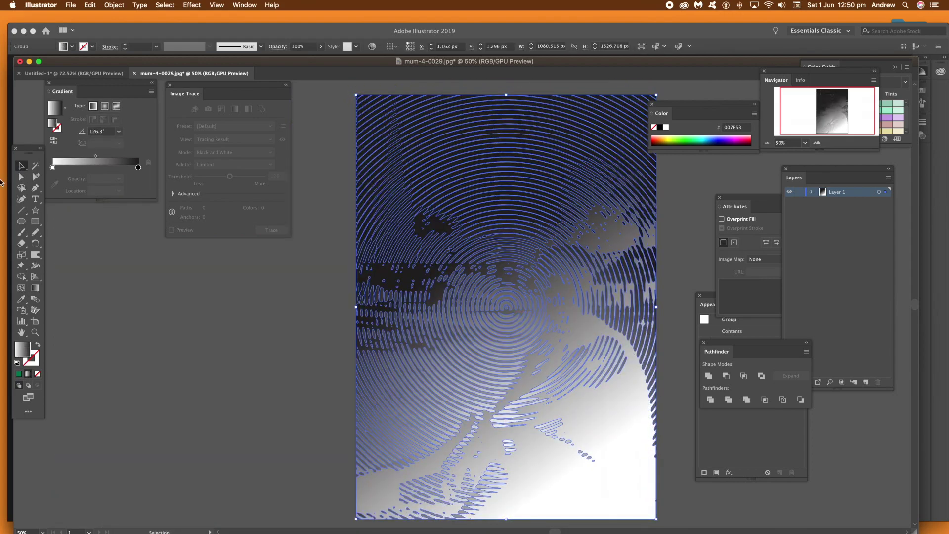
{"action": "left_click", "coordinate": [105, 106]}
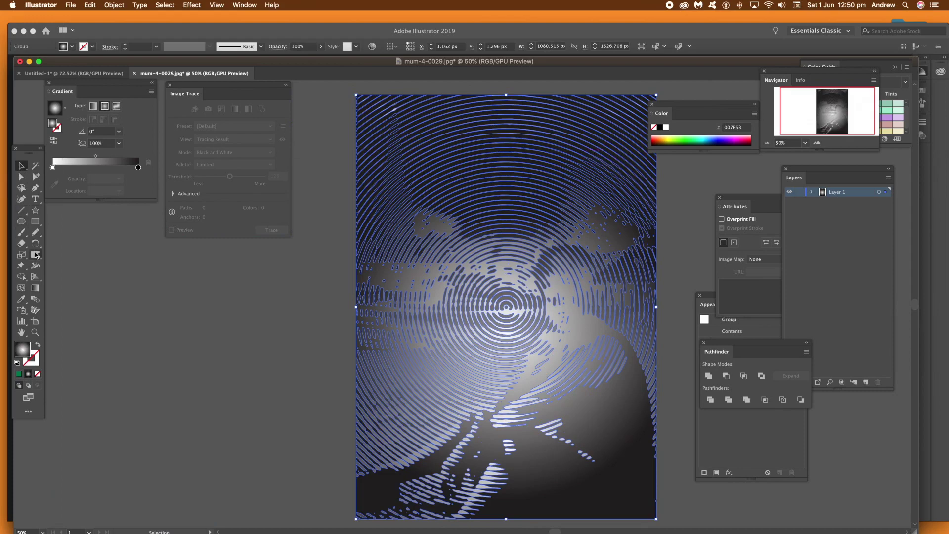
Shift the top group's radial gradient so its bottom darkens, then drag the group left of the page.
{"action": "left_click", "coordinate": [35, 288]}
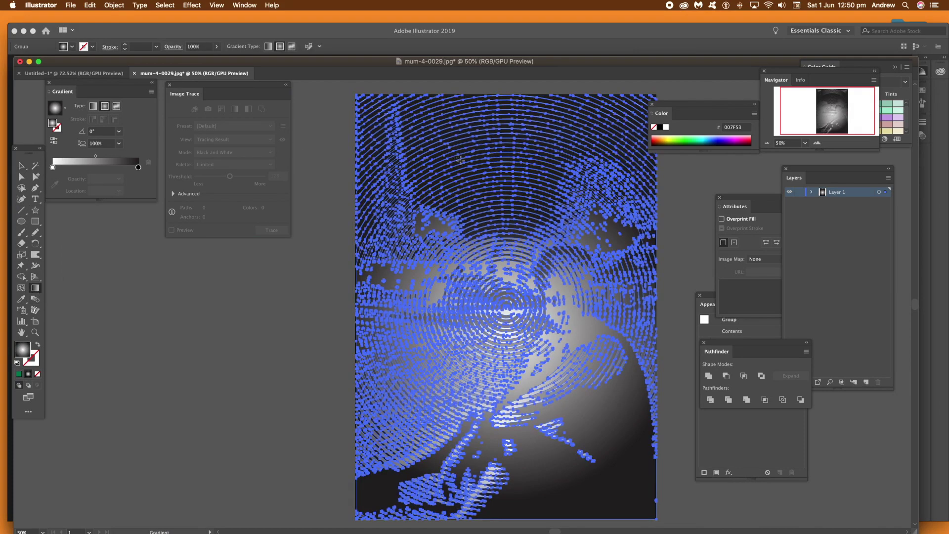
{"action": "left_click_drag", "start_coordinate": [420, 401], "coordinate": [491, 518]}
{"action": "left_click", "coordinate": [21, 165]}
{"action": "left_click", "coordinate": [322, 327]}
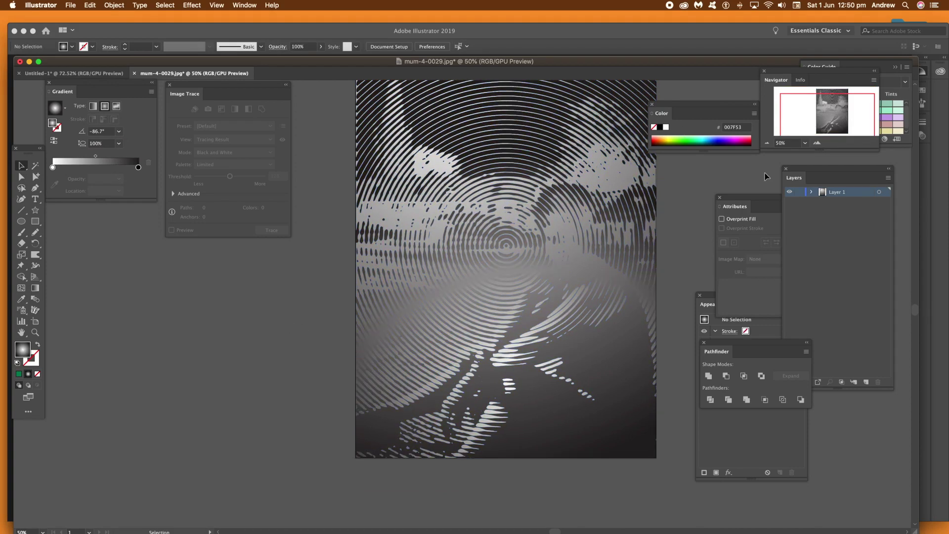
{"action": "left_click_drag", "start_coordinate": [672, 107], "coordinate": [701, 106]}
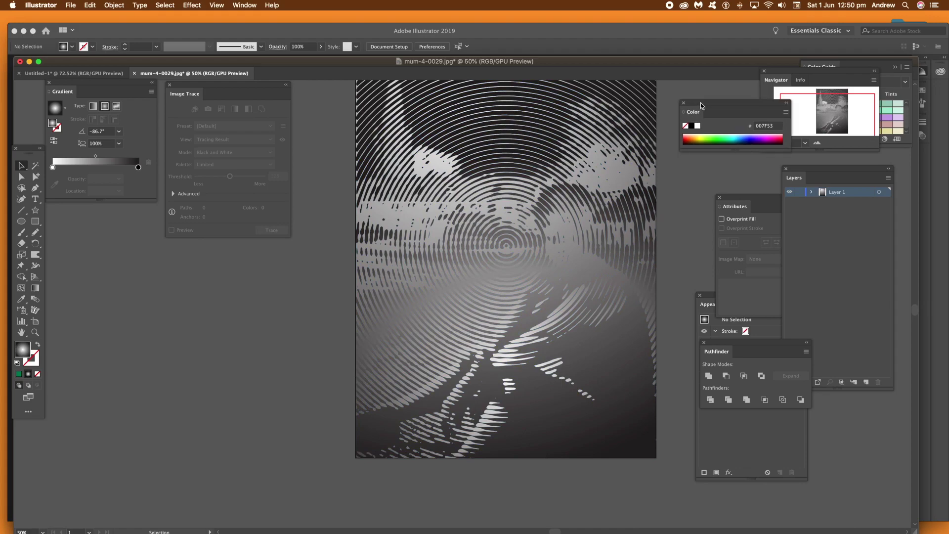
{"action": "left_click_drag", "start_coordinate": [561, 236], "coordinate": [265, 244]}
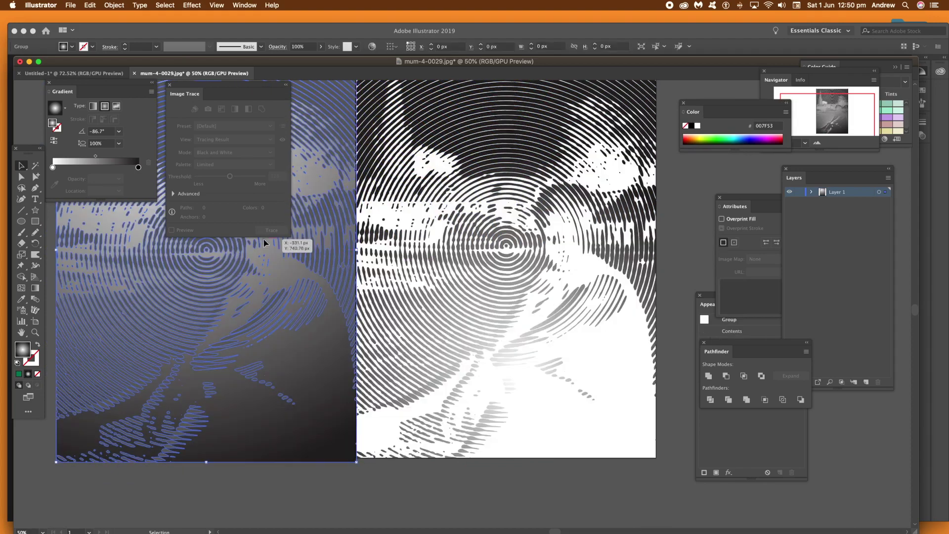